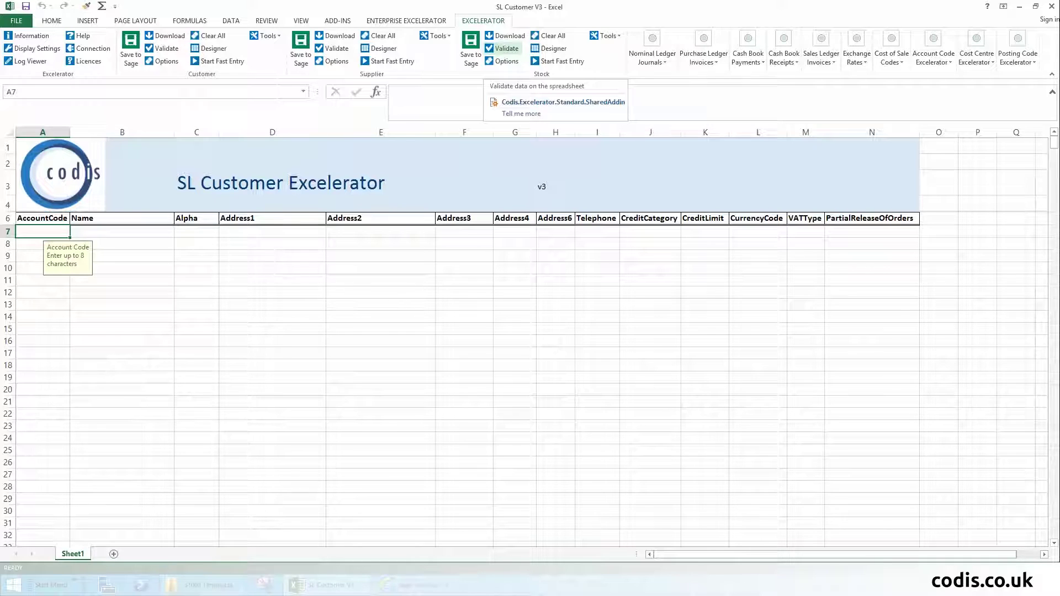
Step: Add every Sage customer account to the Customer Download selection list
click(166, 37)
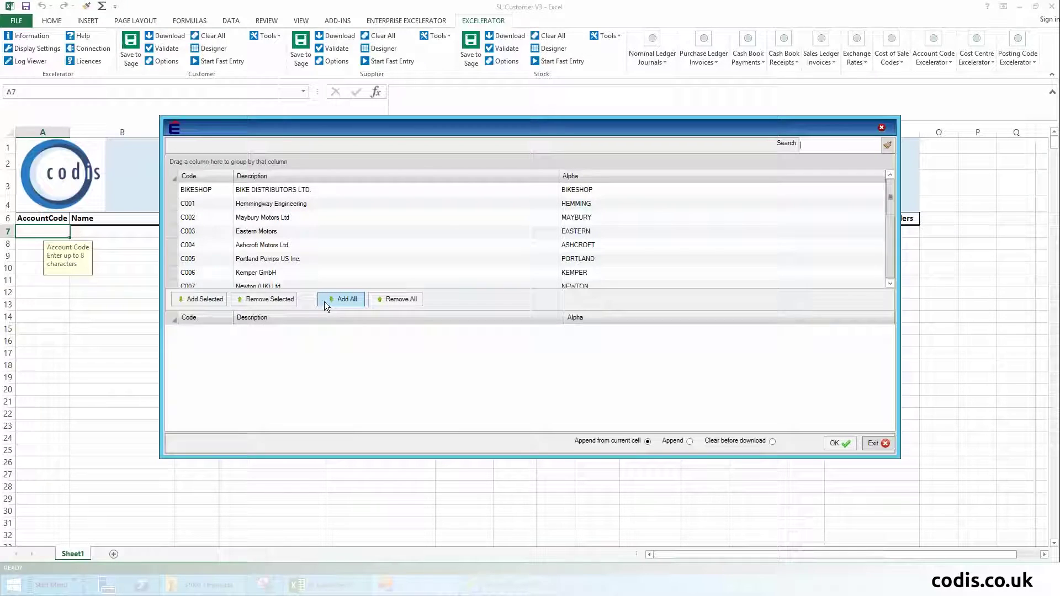
click(323, 302)
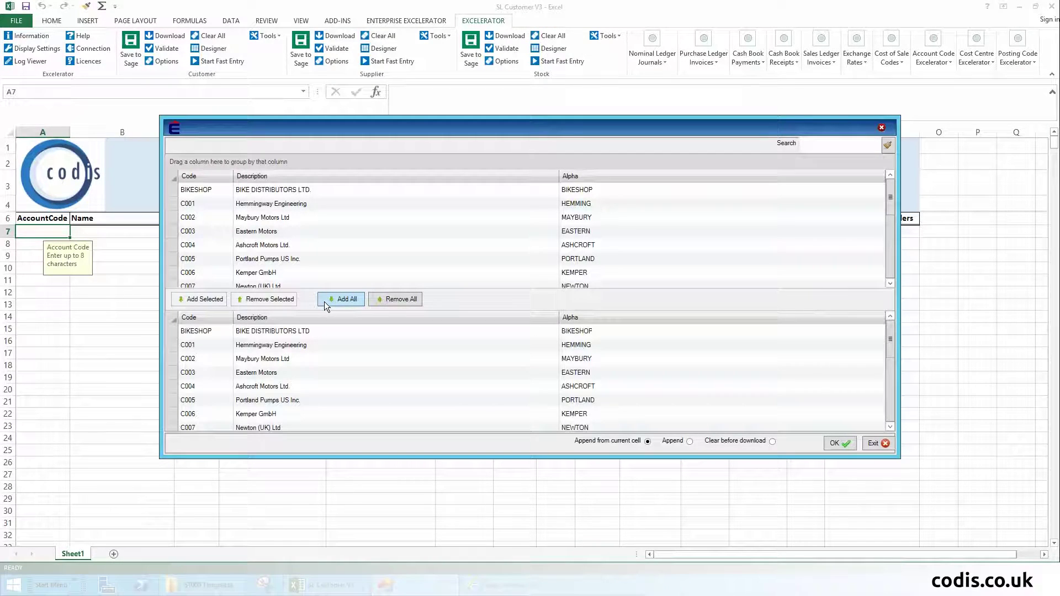
click(840, 445)
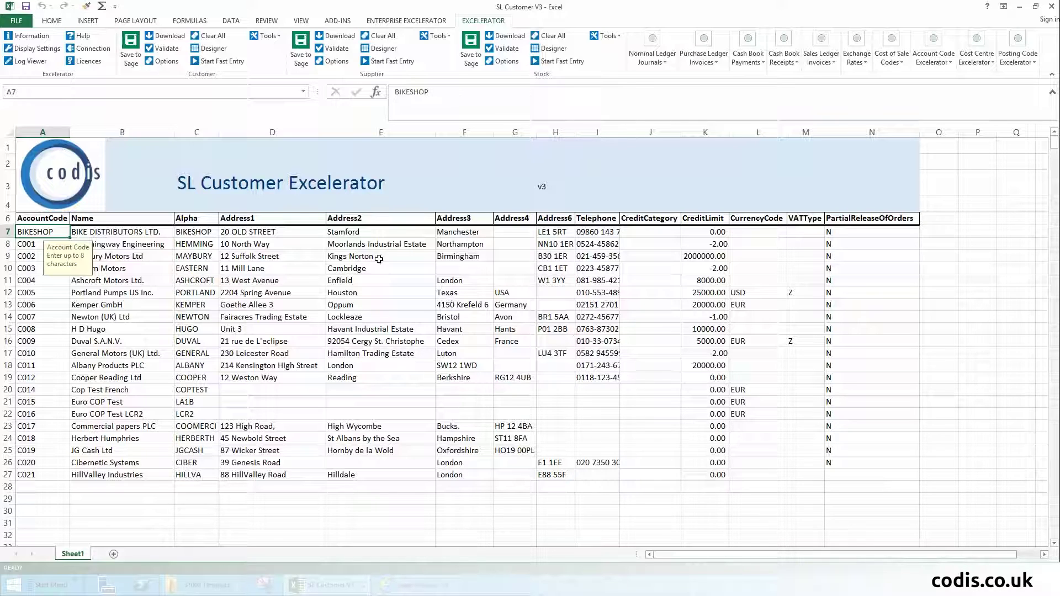
click(295, 233)
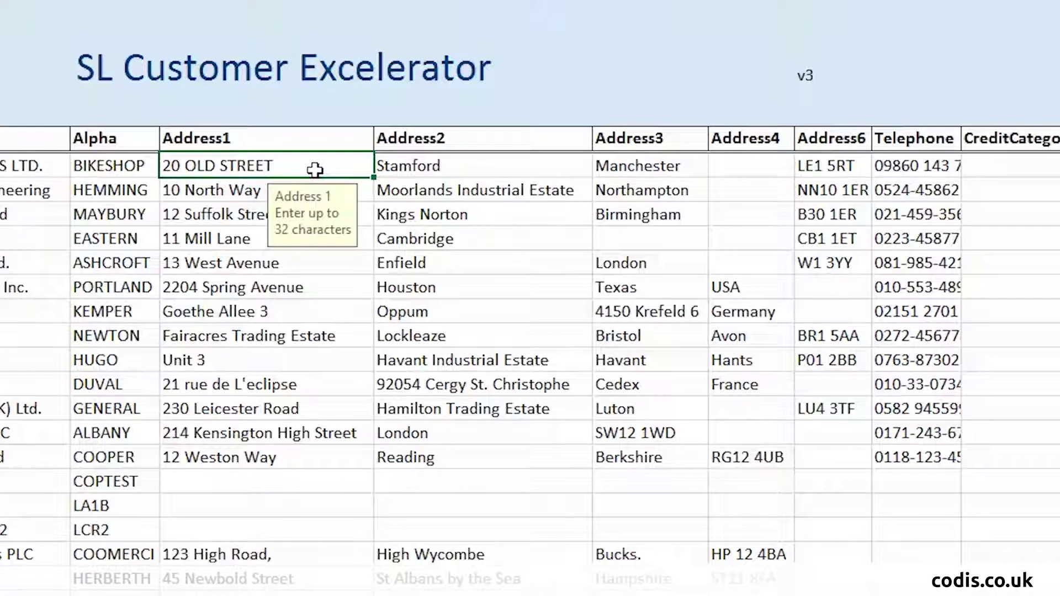
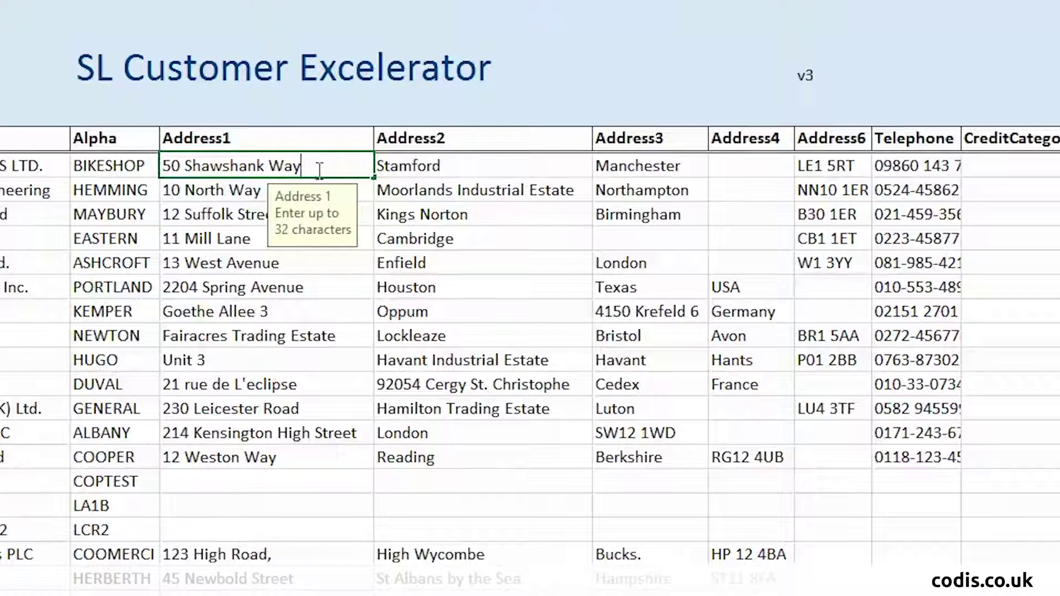
key(Tab)
text(Re)
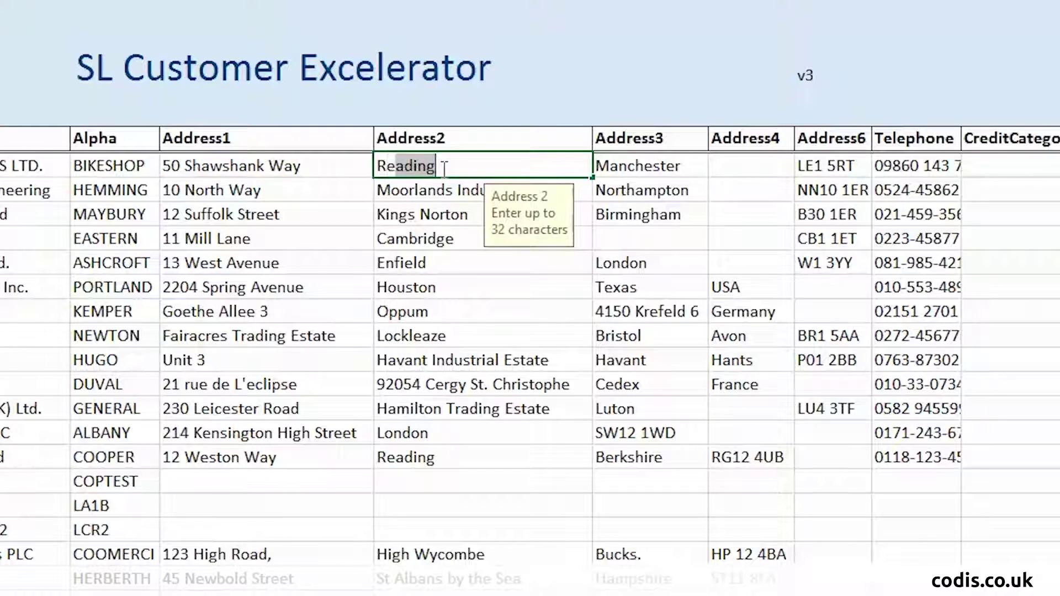
text(dding)
click(826, 165)
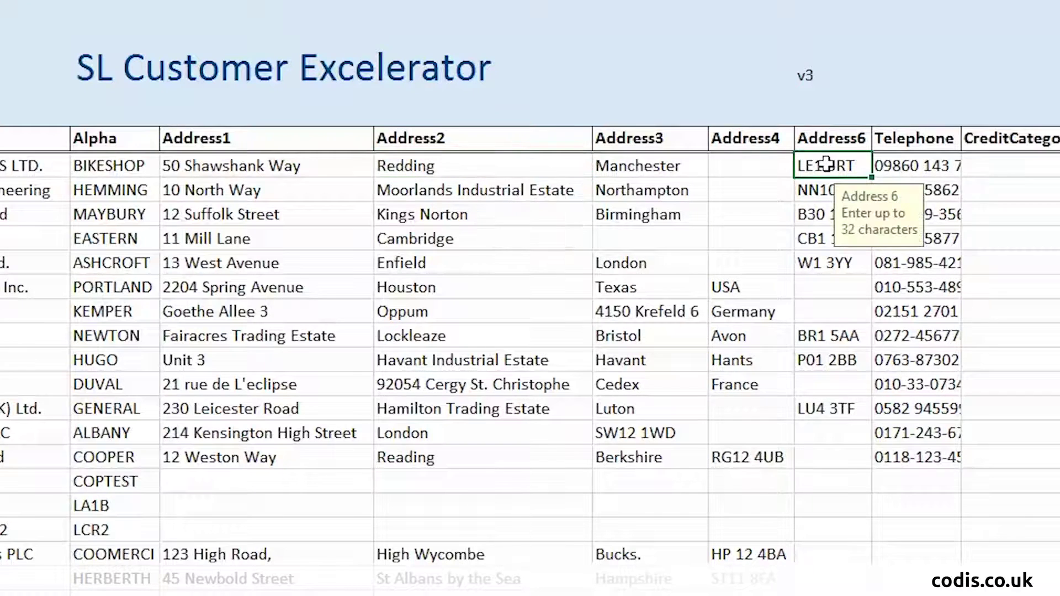
text(ME2 3BA)
click(914, 166)
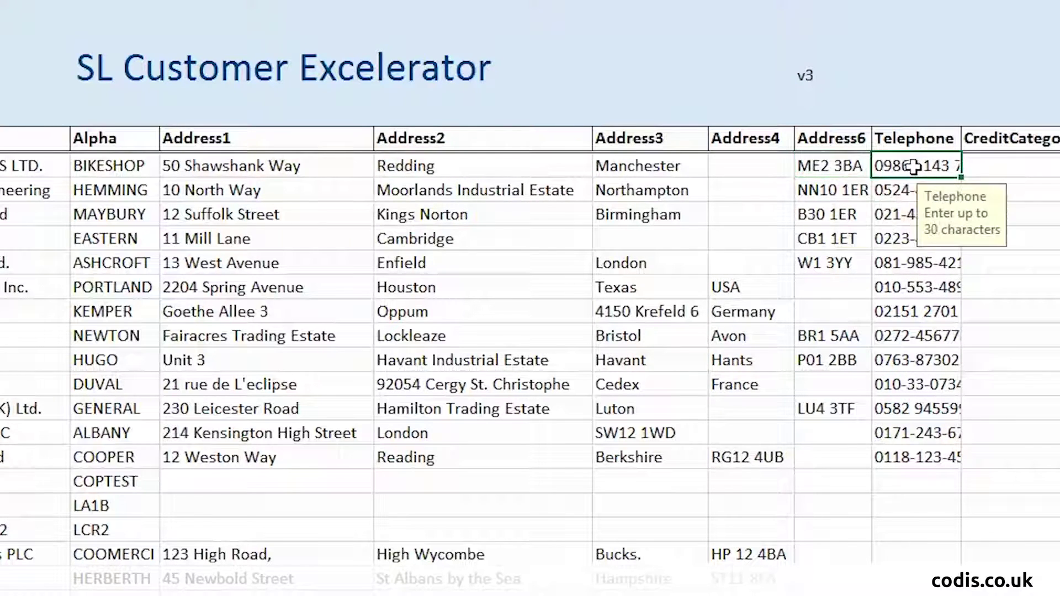
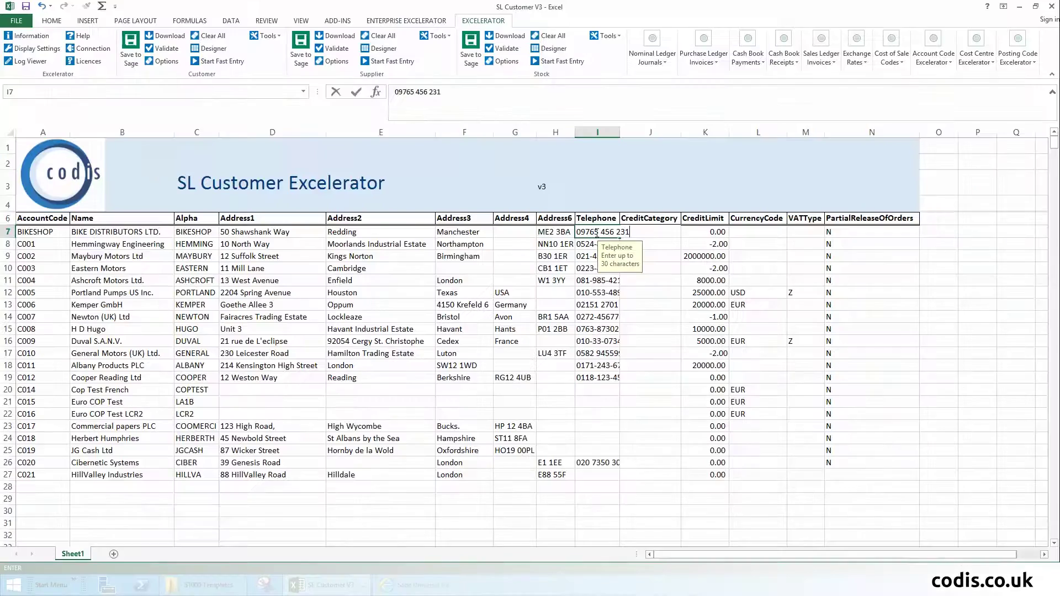
Step: Commit BIKESHOP's telephone and extend the account code series down to C022 in row 28
click(550, 499)
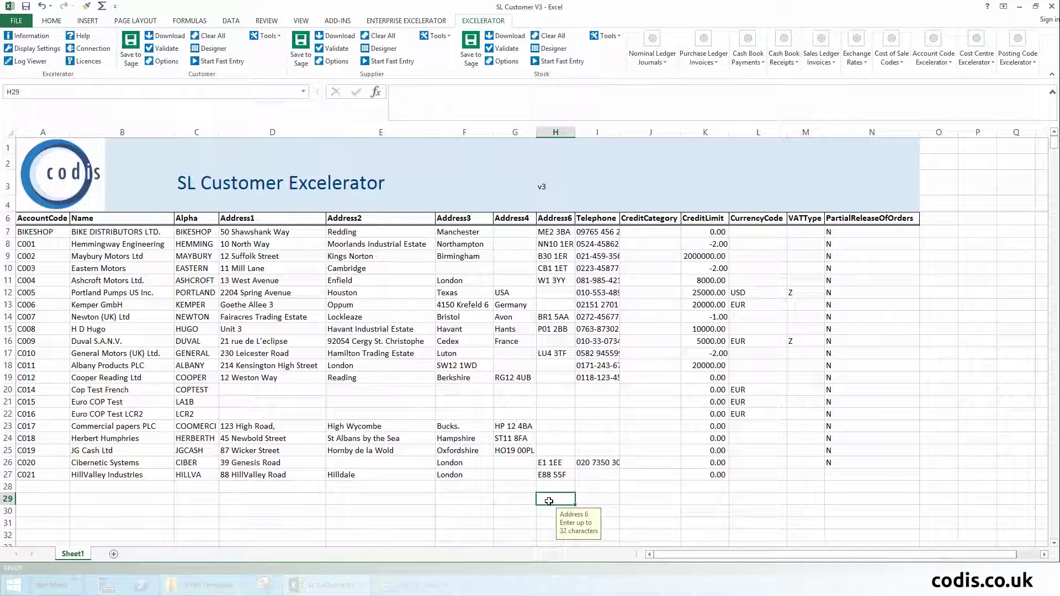
click(52, 451)
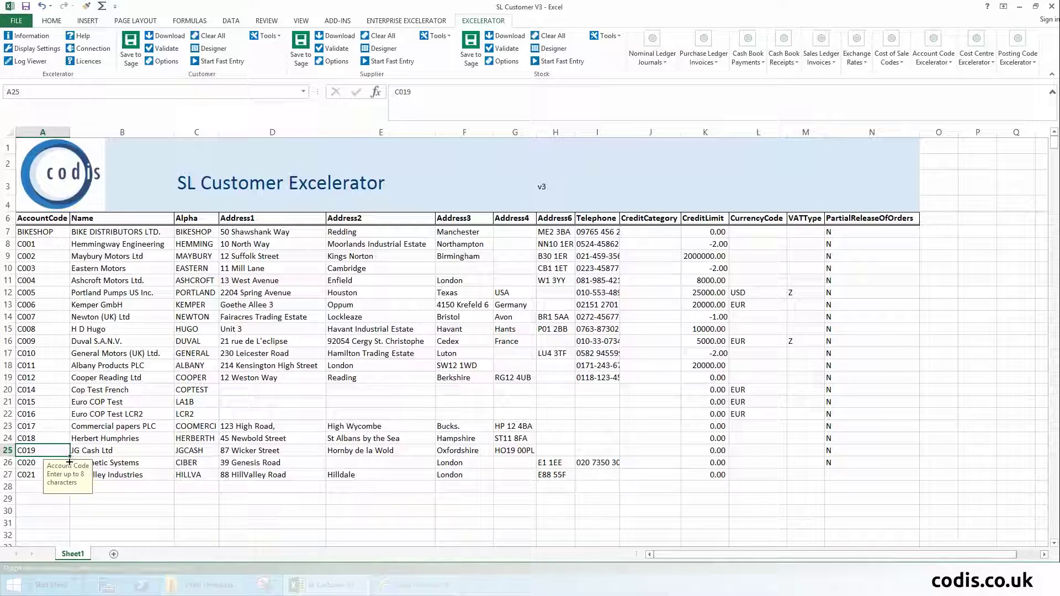
drag(66, 459, 56, 490)
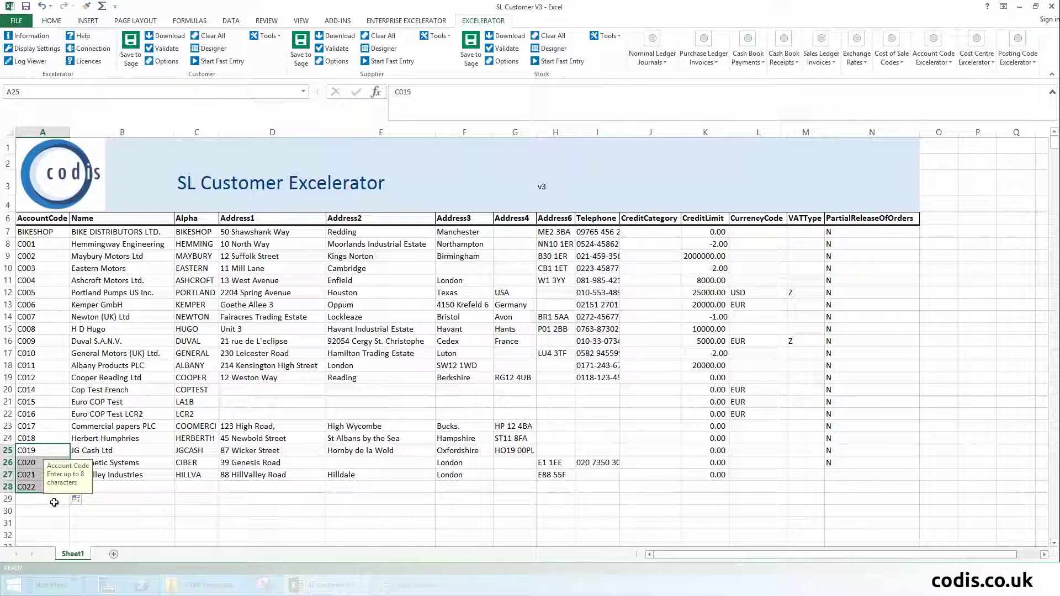
click(117, 488)
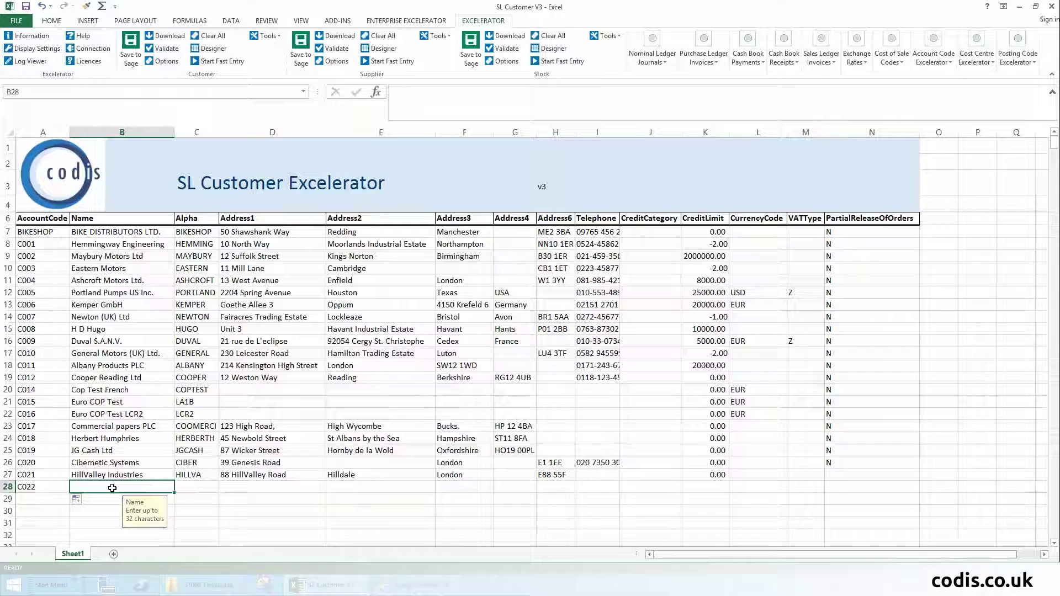
text(Dynatox Indust)
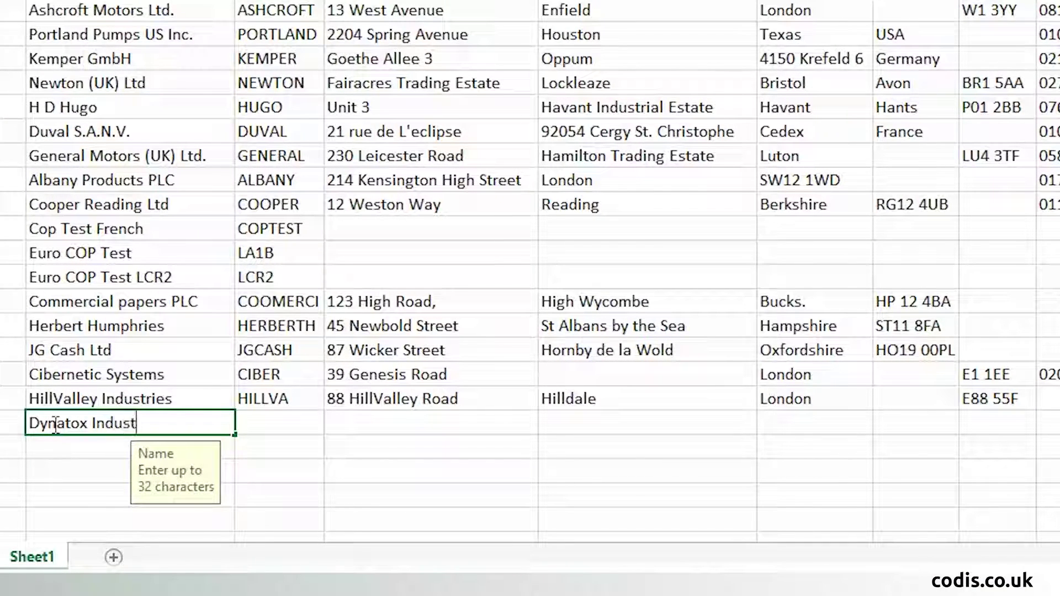
text(ries)
key(Tab)
text(DYNA)
key(Tab)
key(Tab)
text(Rese)
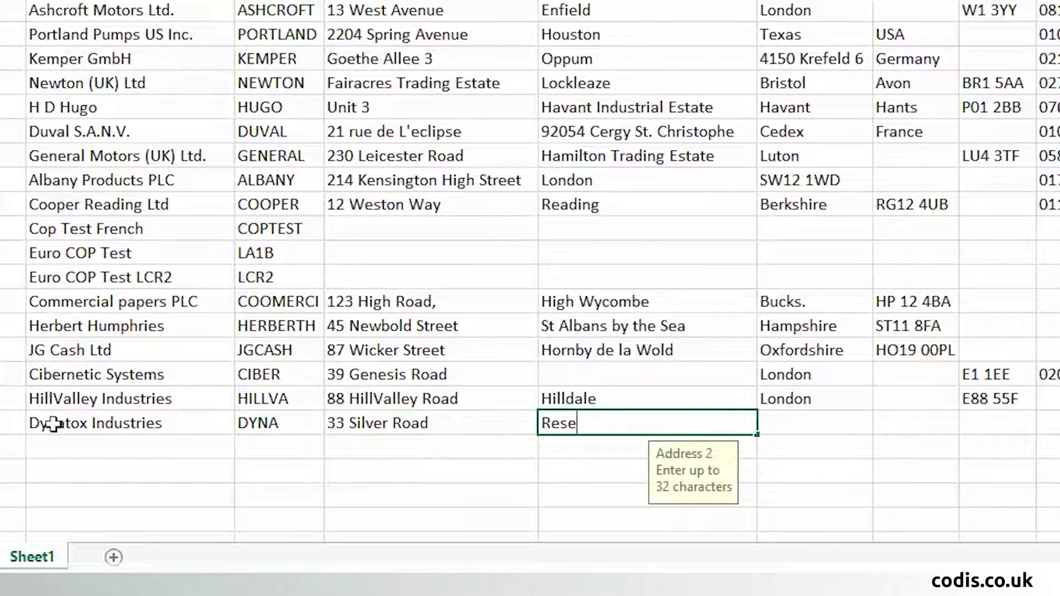
text(da)
key(Tab)
text(California)
key(Tab)
key(Tab)
Step: Enter postcode 90256, validate the sheet with no errors, and save it to the Demo company
text(90256)
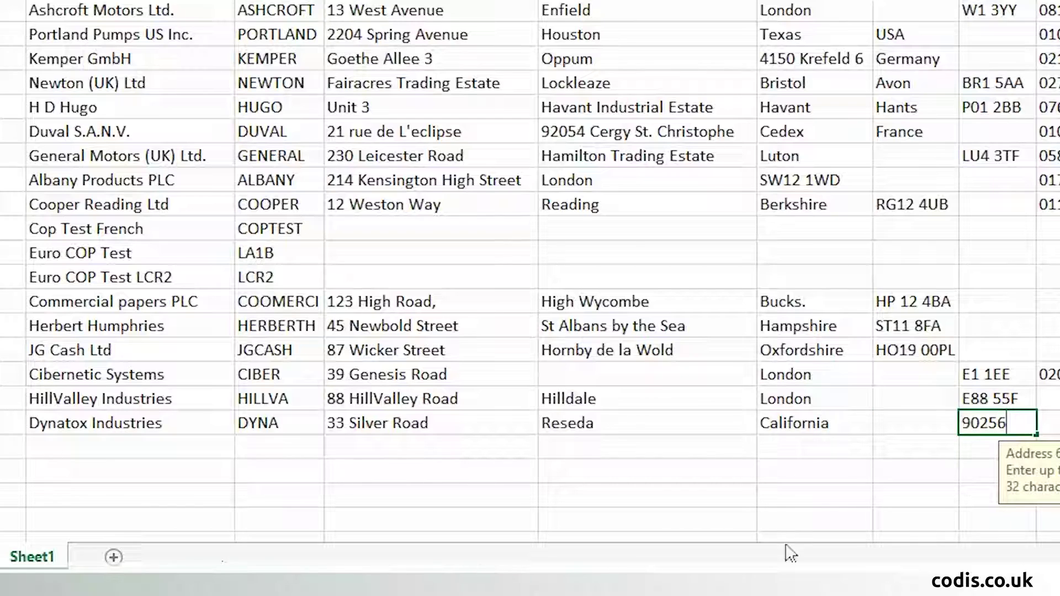
click(445, 512)
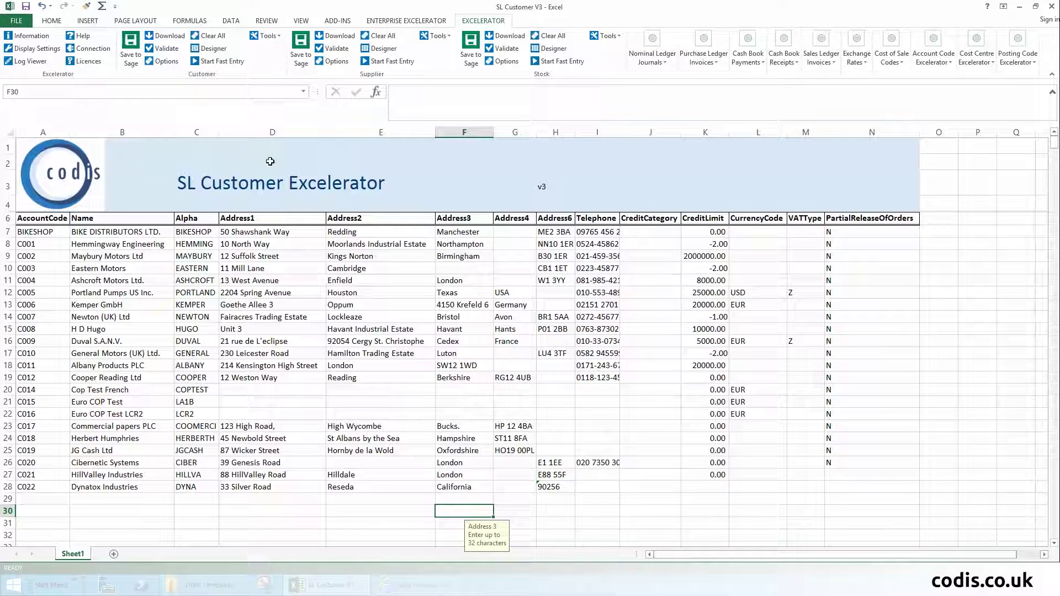
click(162, 50)
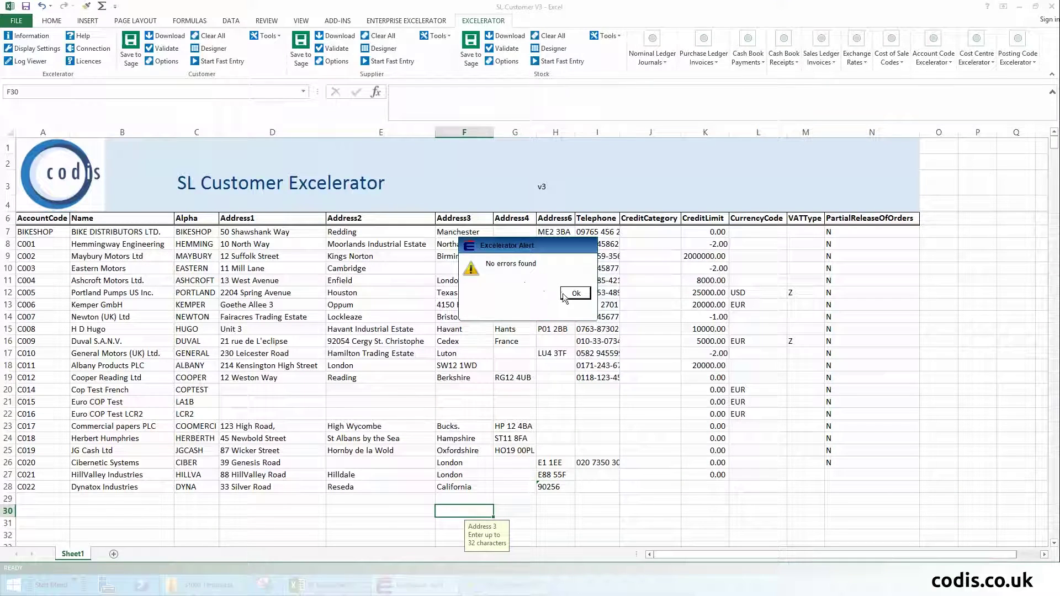
click(572, 292)
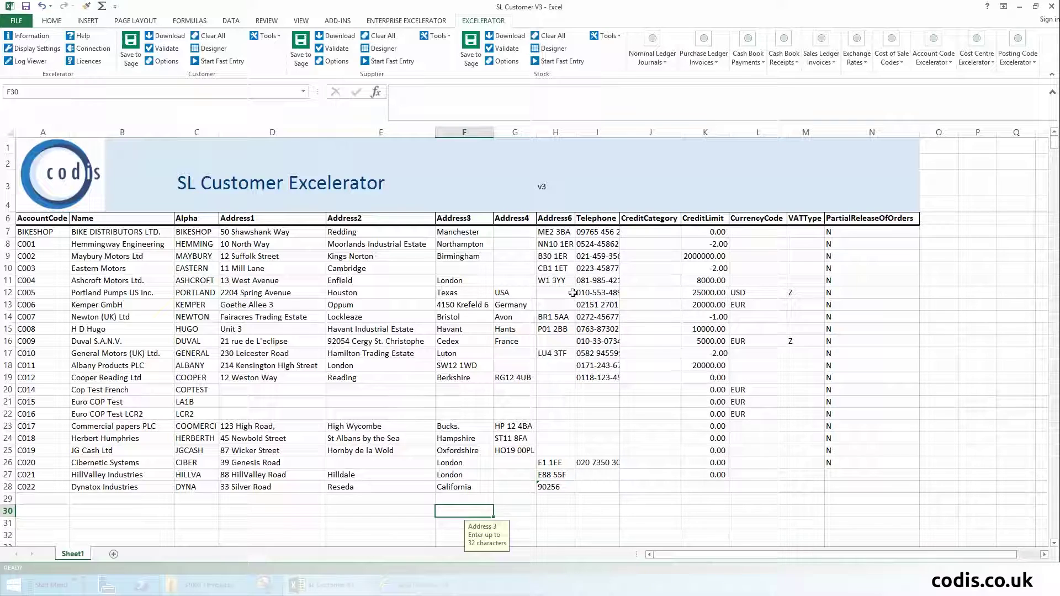
click(130, 61)
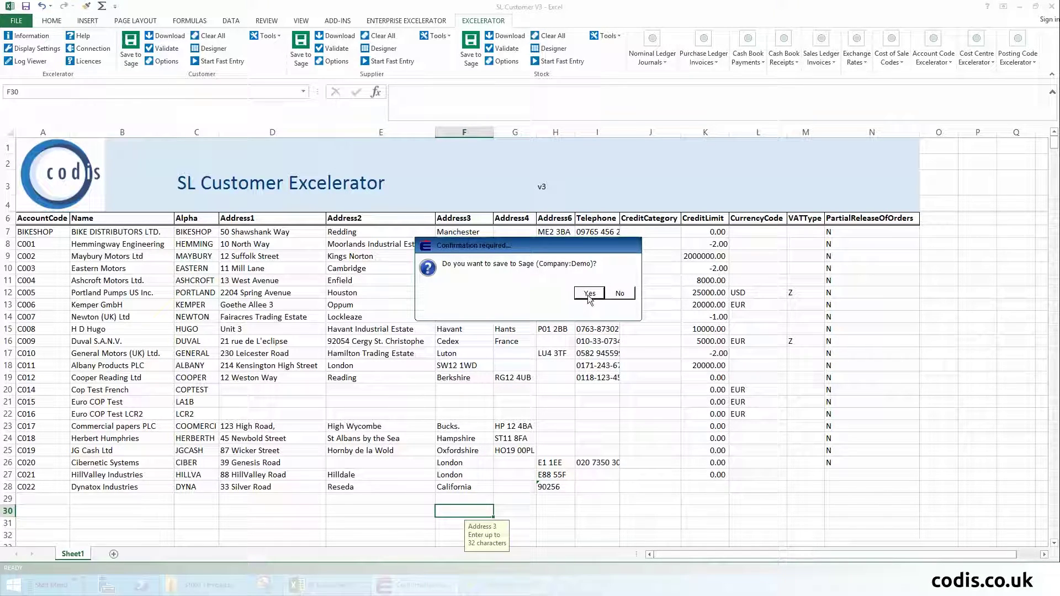
click(589, 294)
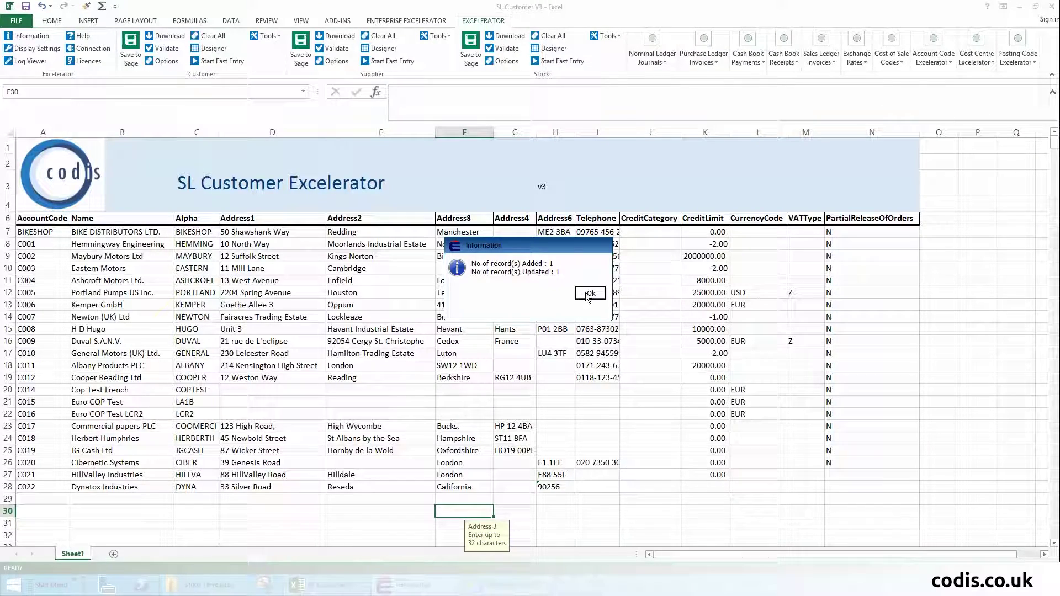
Step: Open the Sage Customers list and select C022 Dynatox Industries to view its actions
click(586, 292)
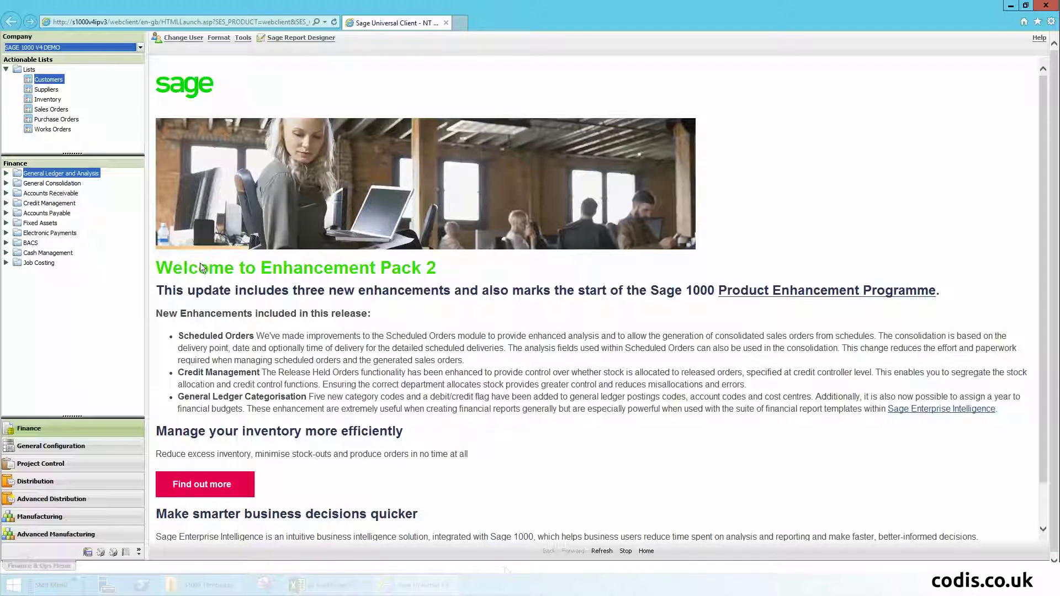
double_click(47, 78)
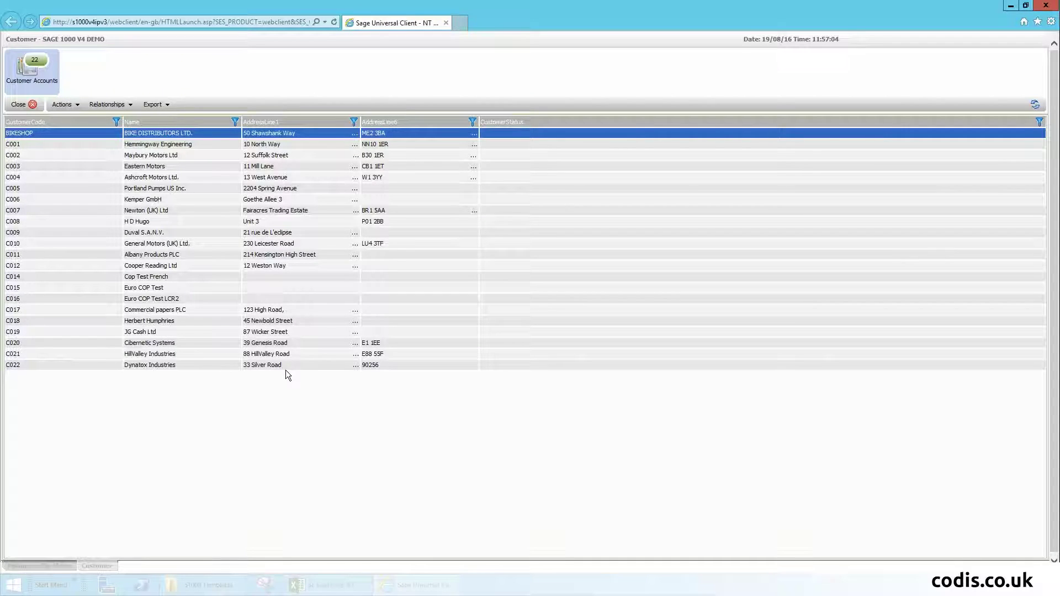
click(286, 369)
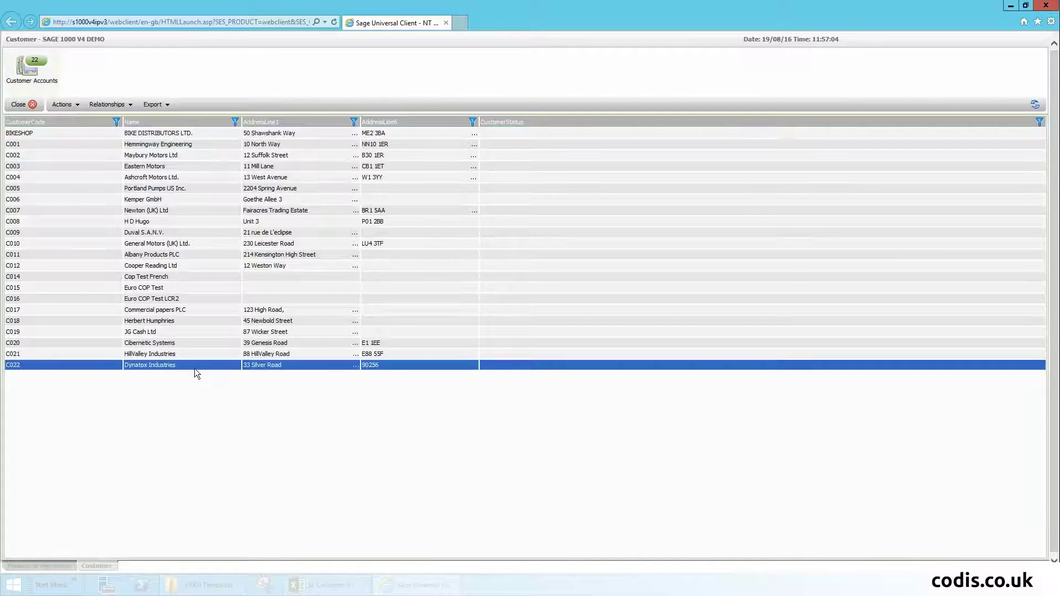
click(63, 104)
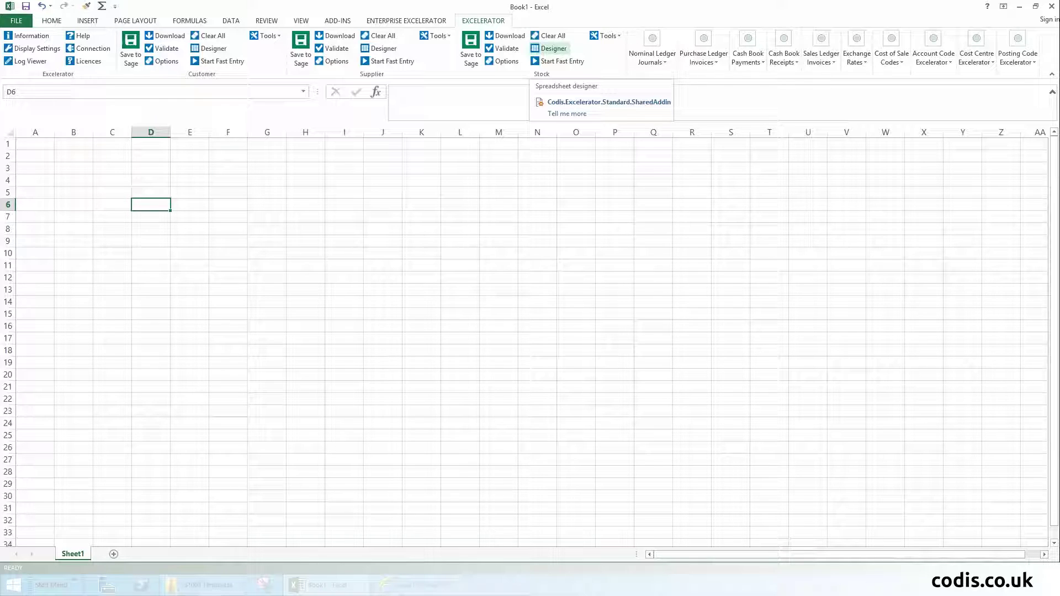
Step: Open the customer template designer and expand all its field groups
click(213, 50)
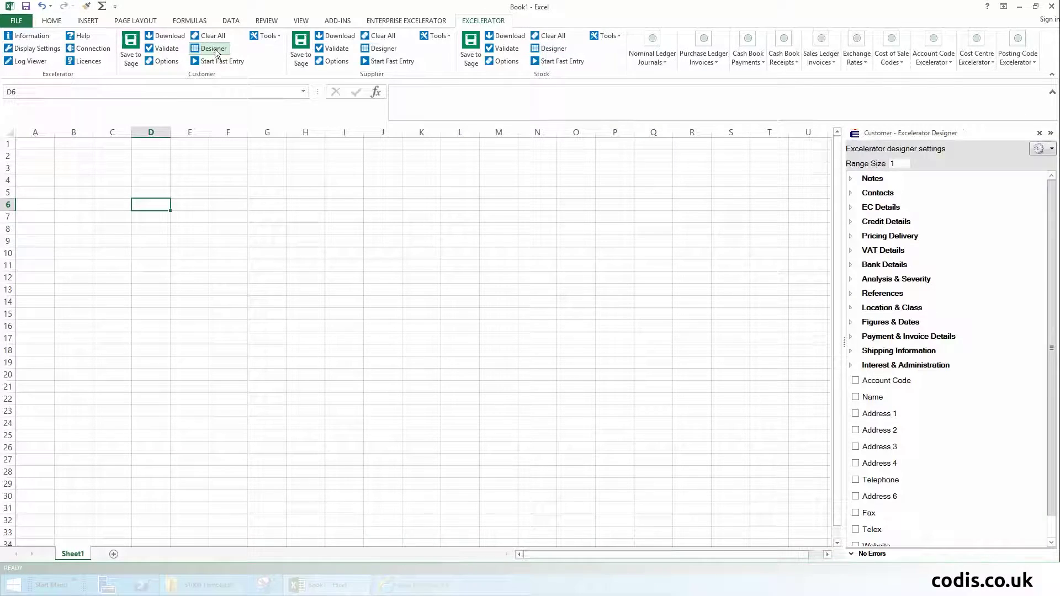
click(851, 365)
click(851, 337)
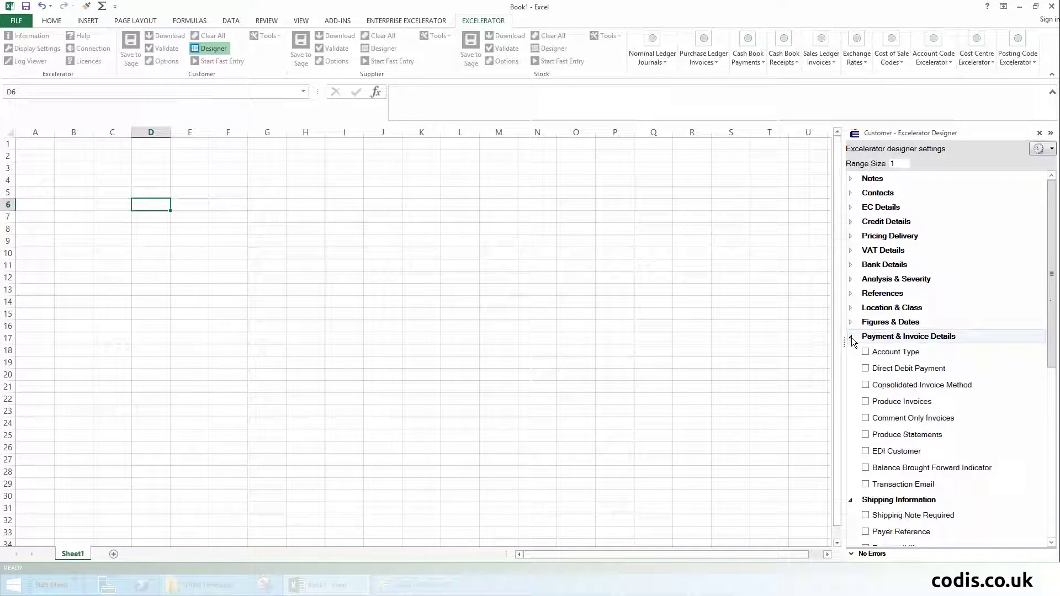
click(850, 307)
click(850, 293)
click(850, 264)
click(850, 235)
click(850, 222)
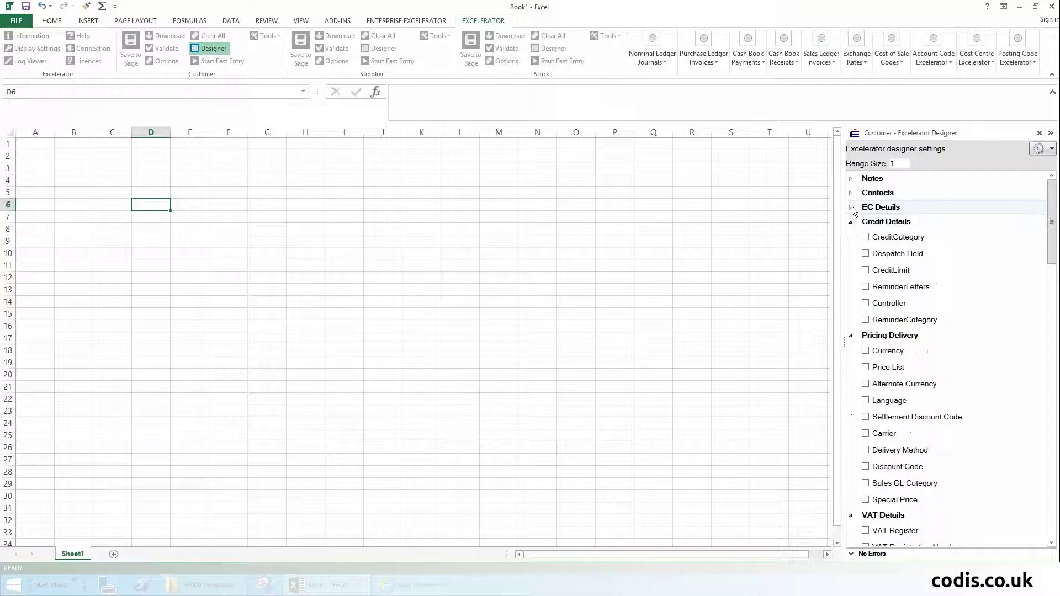
click(850, 192)
mouse_move(1051, 204)
mouse_down()
mouse_move(1052, 493)
mouse_move(1051, 224)
mouse_up()
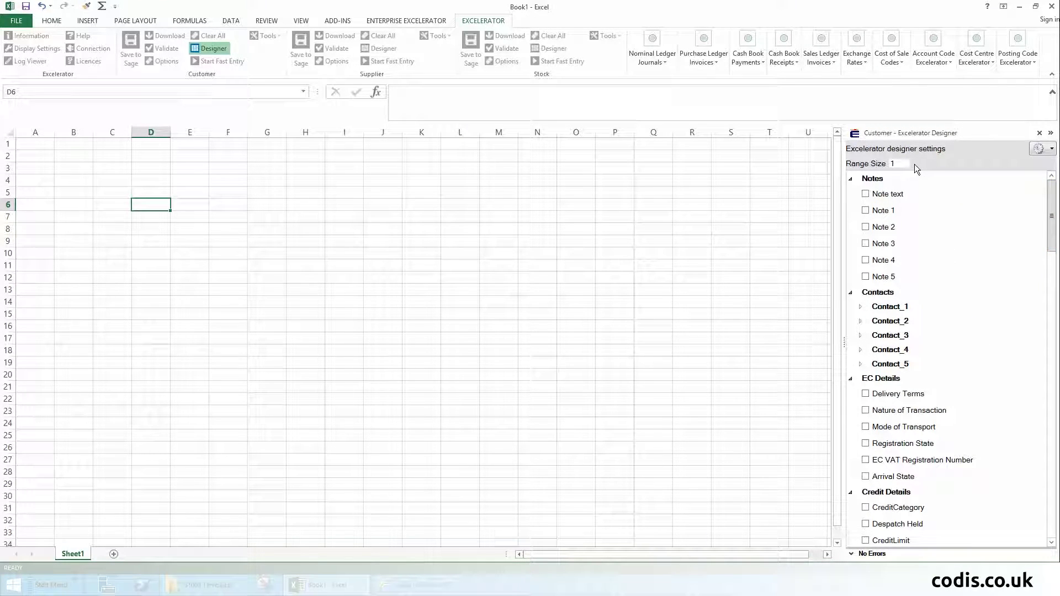
Step: Set Range Size to 25 and add the Account Code, Name and Bank Name fields
double_click(897, 165)
text(25)
drag(1047, 216, 1045, 510)
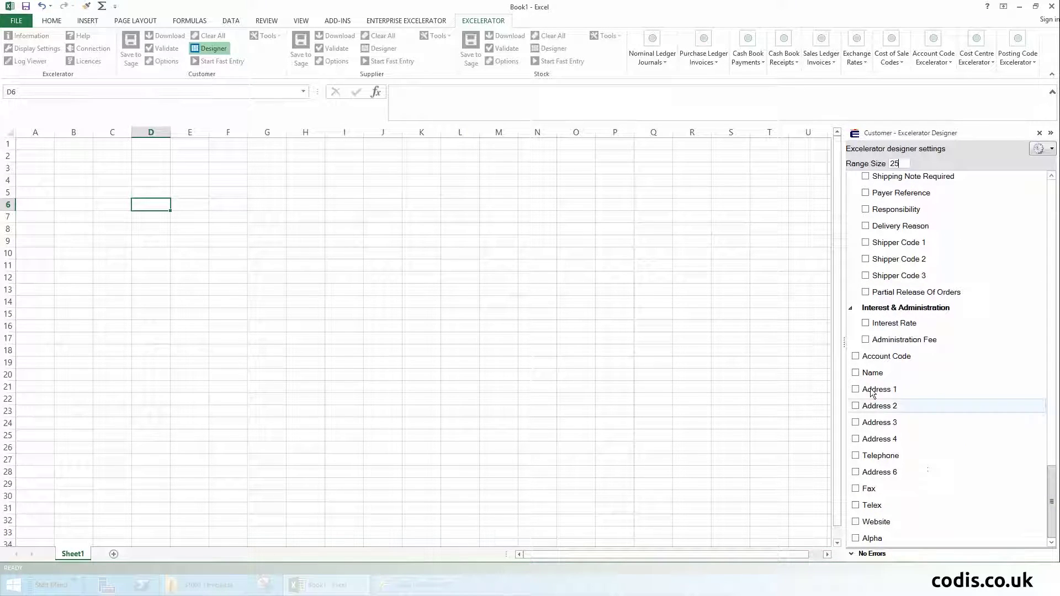
click(856, 357)
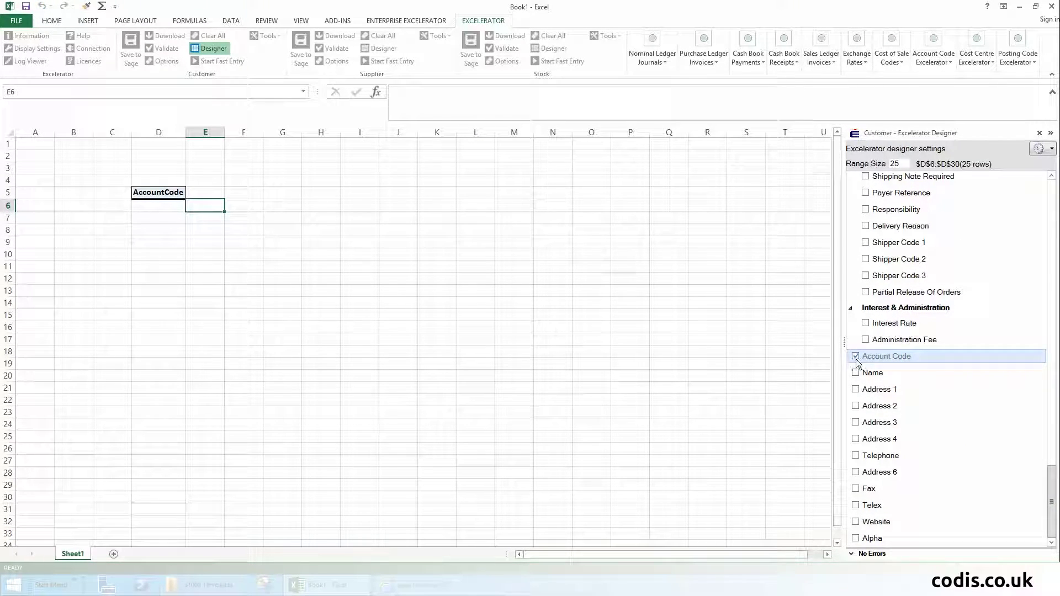
click(856, 373)
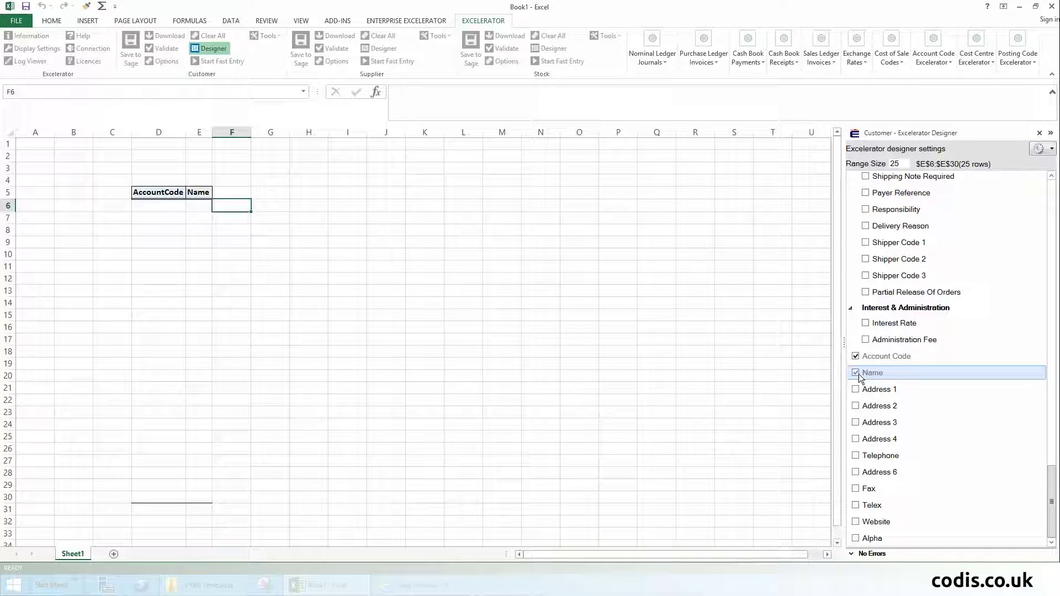
drag(1054, 493, 1054, 313)
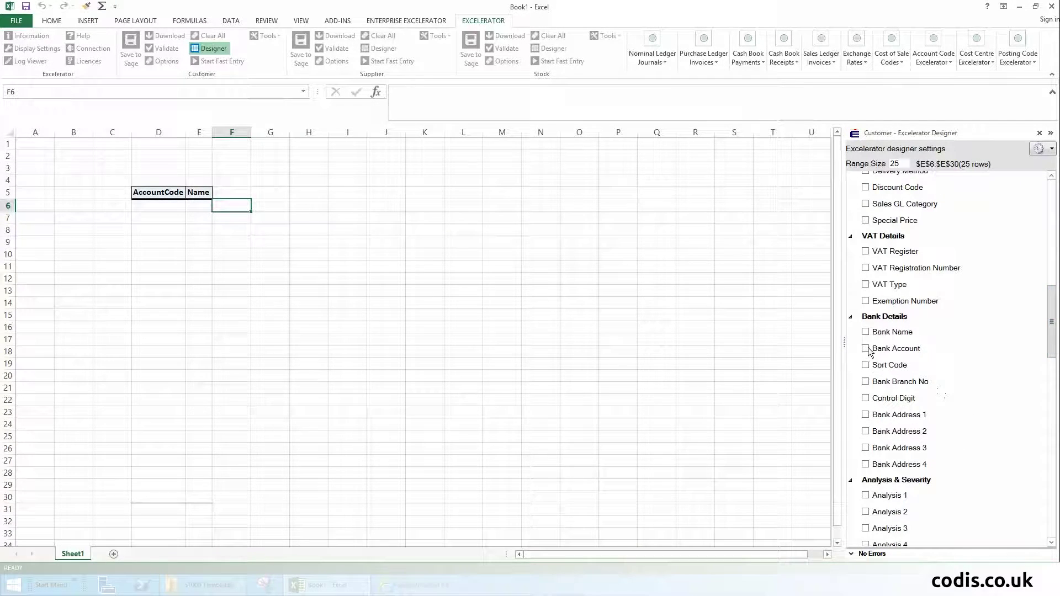
click(866, 332)
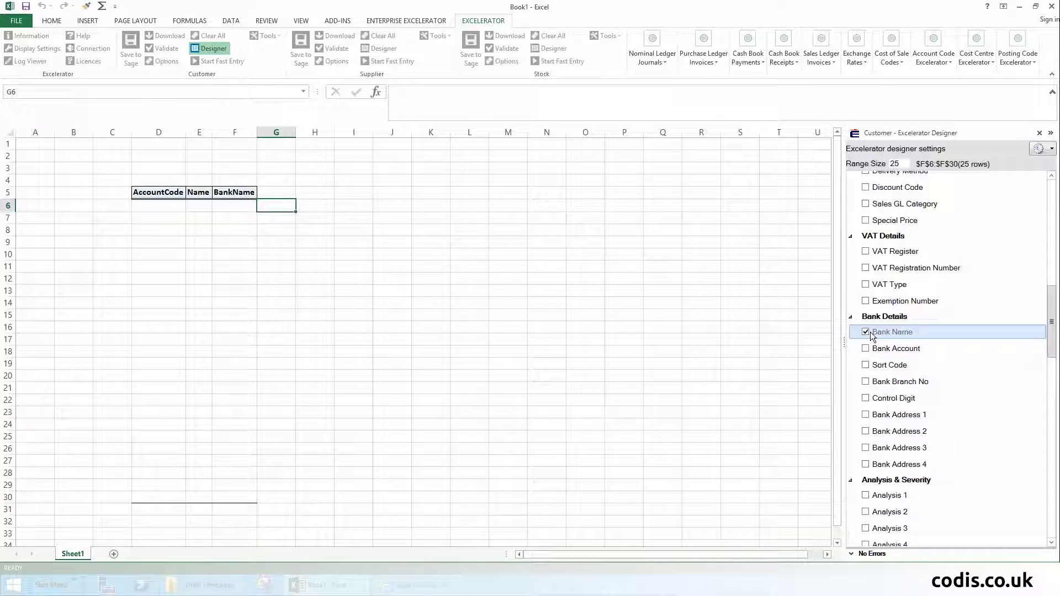
Step: Download all Sage customers, BIKESHOP through C022, into the custom template
click(1040, 134)
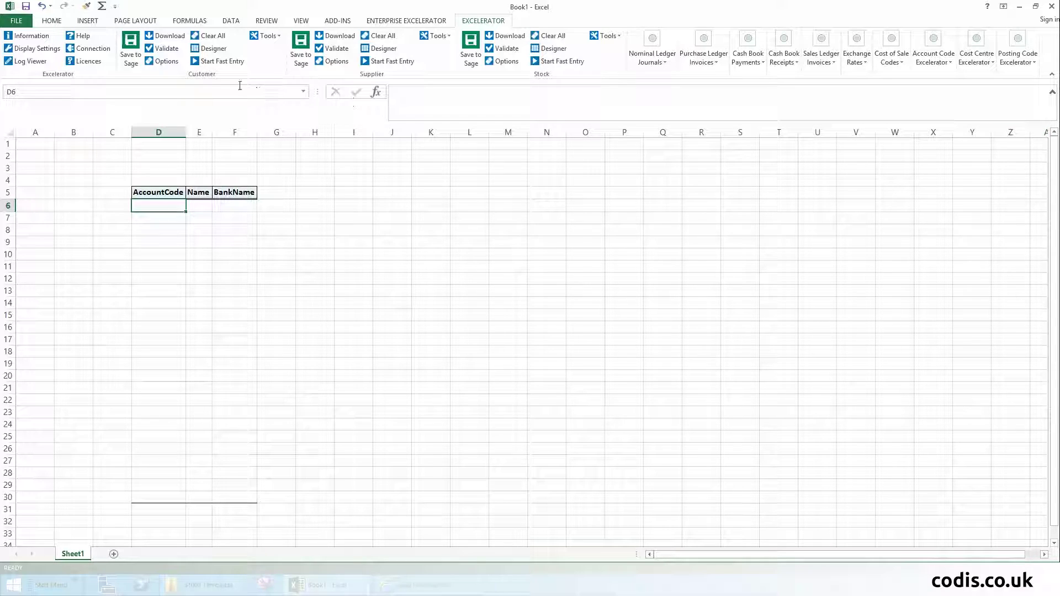
click(176, 40)
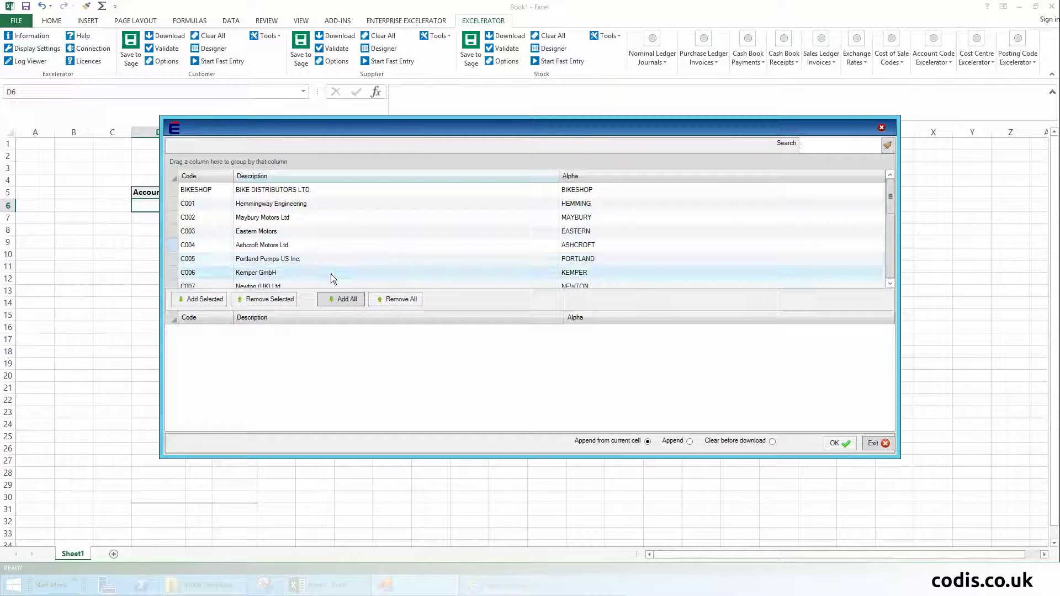
click(323, 301)
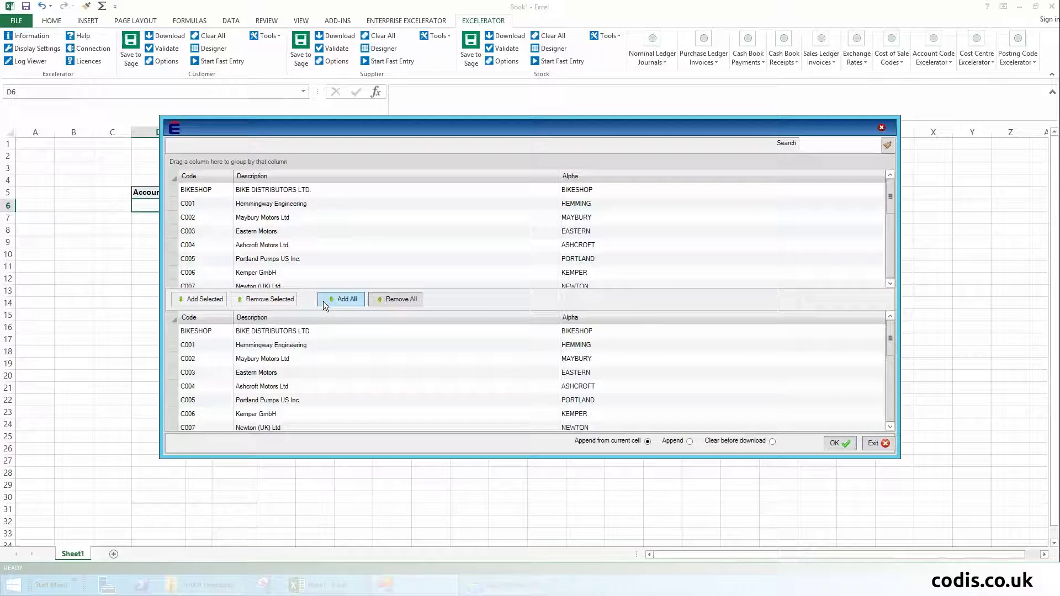
click(837, 444)
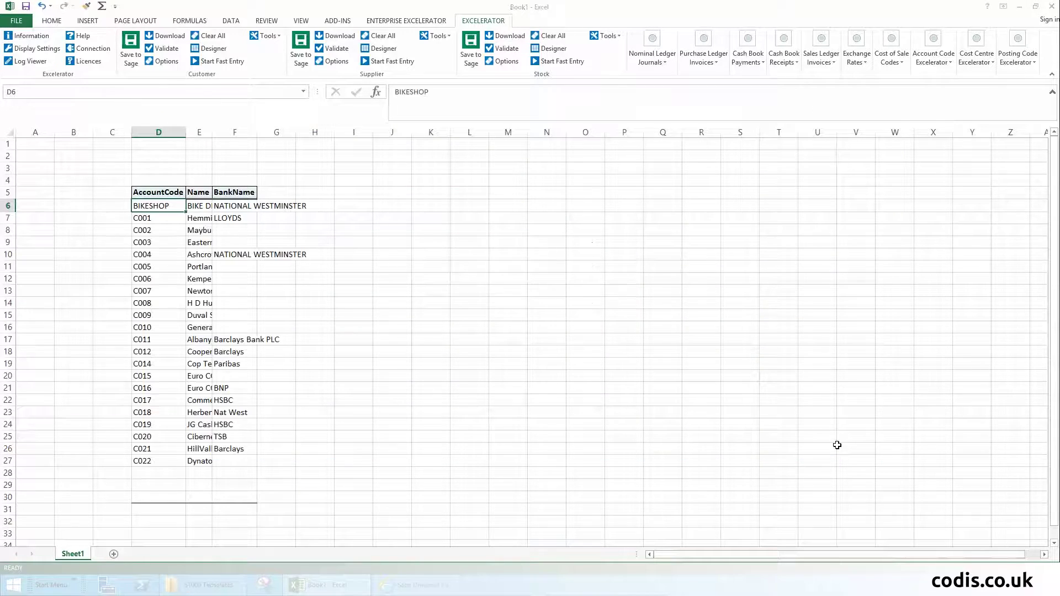
Step: Auto-fit the Name column and add filters to the D5:F5 header row
drag(213, 132, 265, 132)
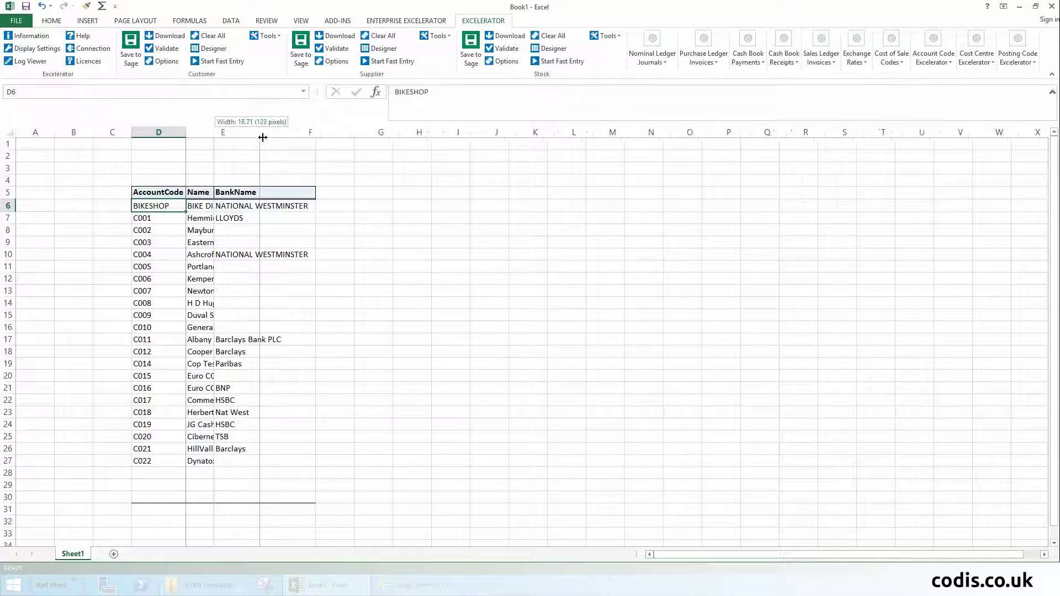
double_click(265, 132)
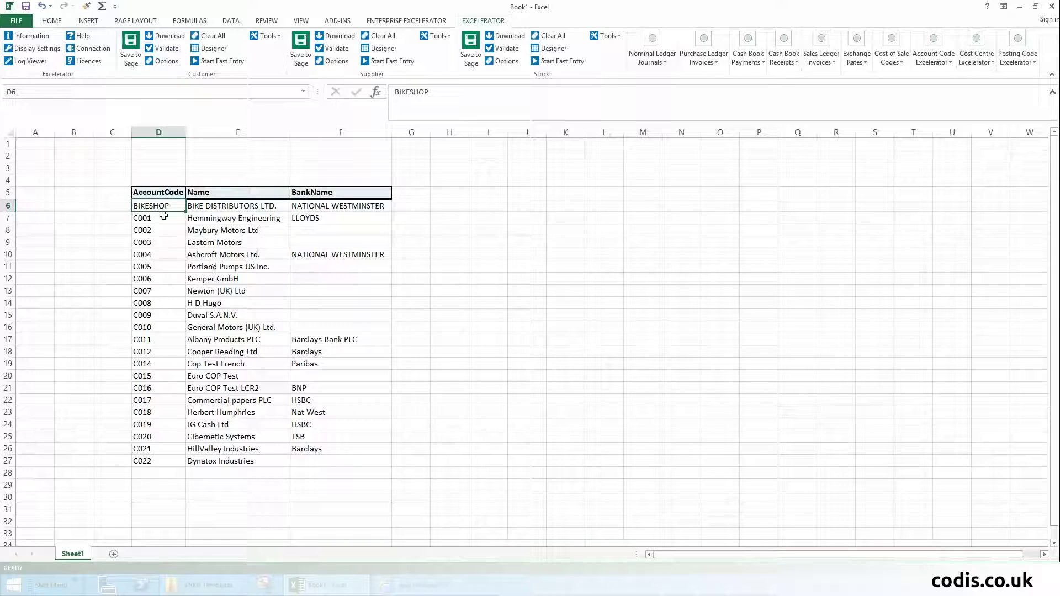
drag(157, 193, 323, 193)
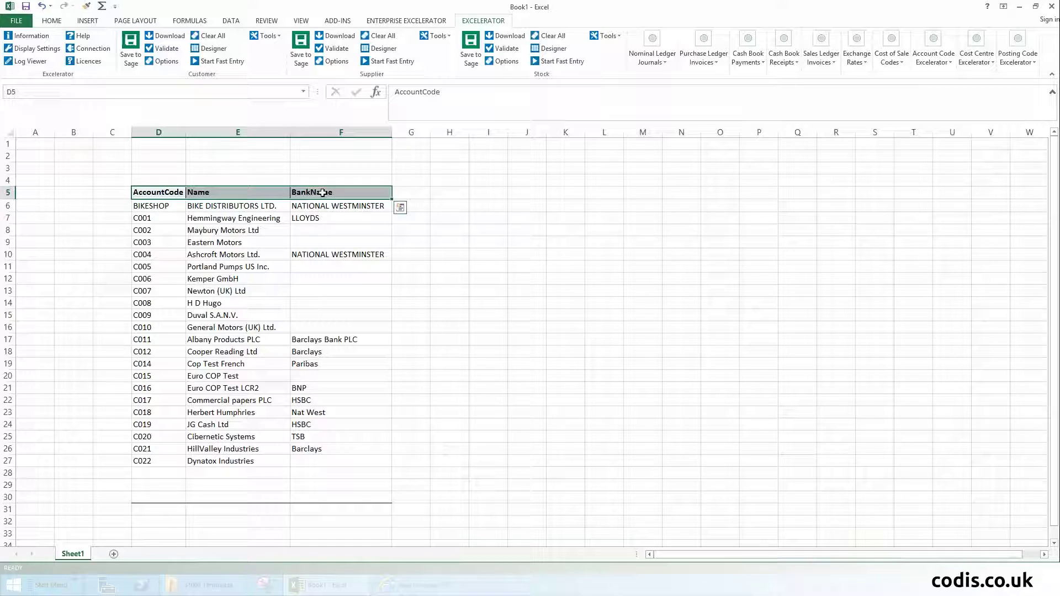
click(51, 21)
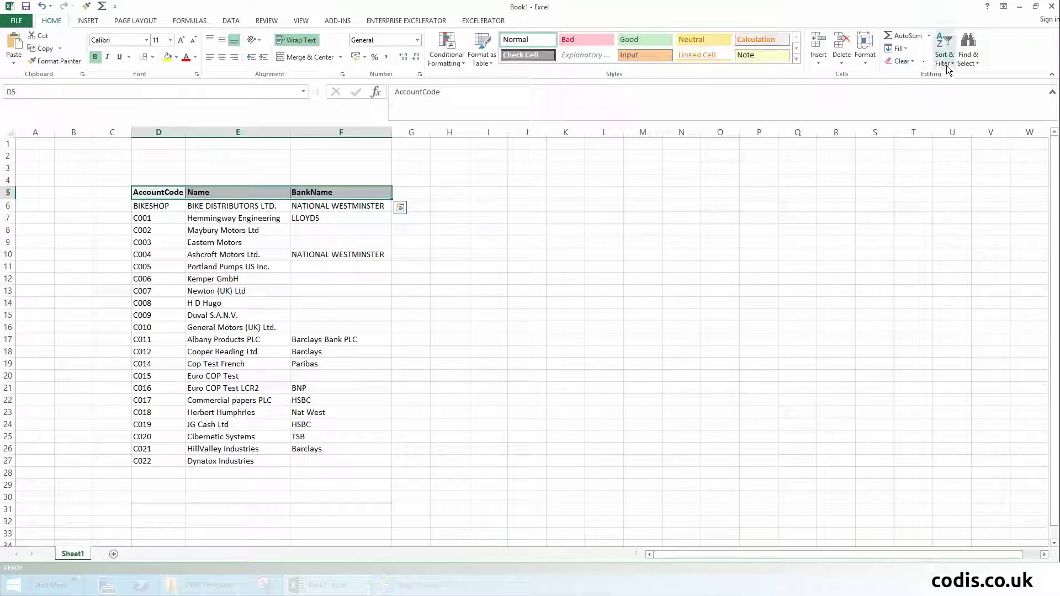
click(947, 65)
click(953, 117)
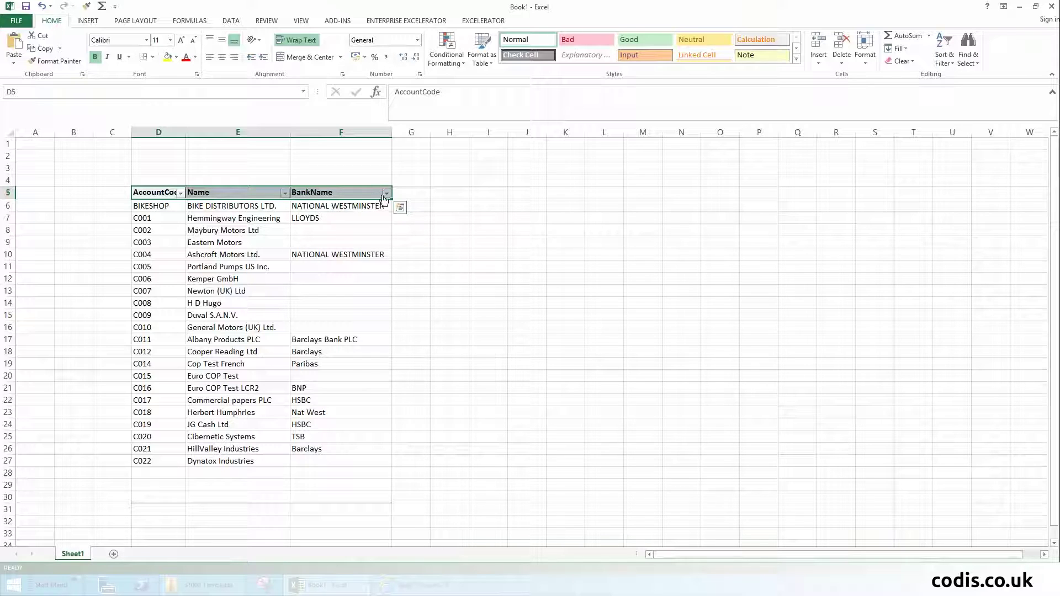
Step: Filter the BankName column to show only (Blanks)
click(370, 208)
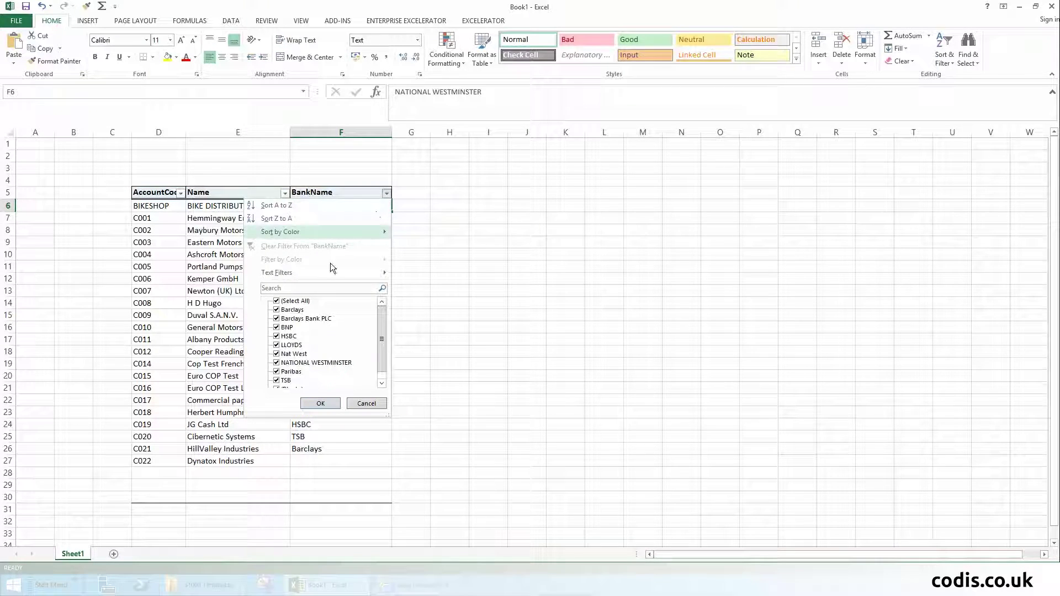
click(284, 301)
scroll(380, 324, down, 1)
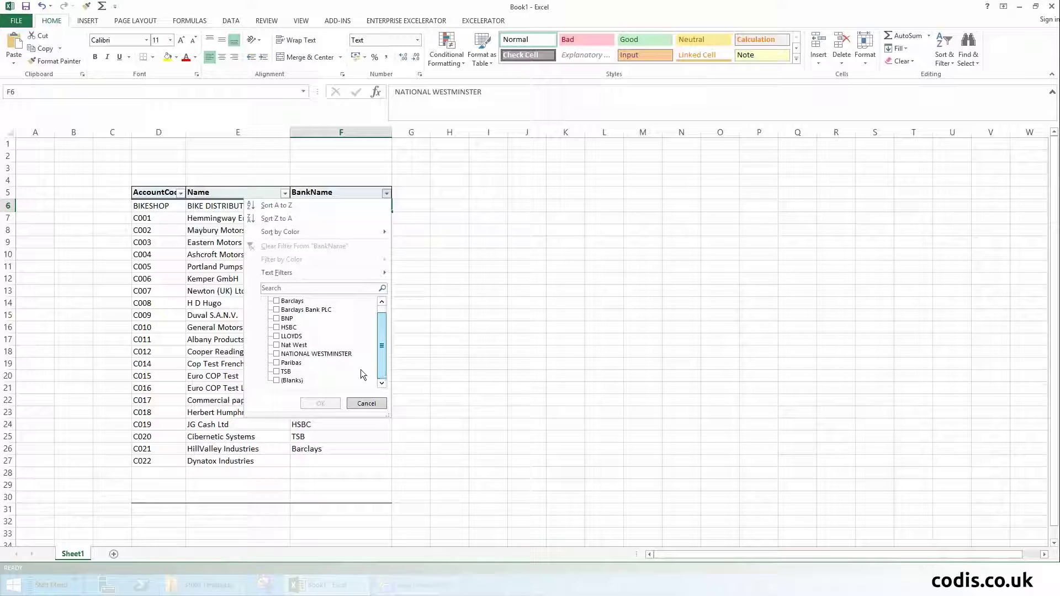
click(277, 380)
click(320, 403)
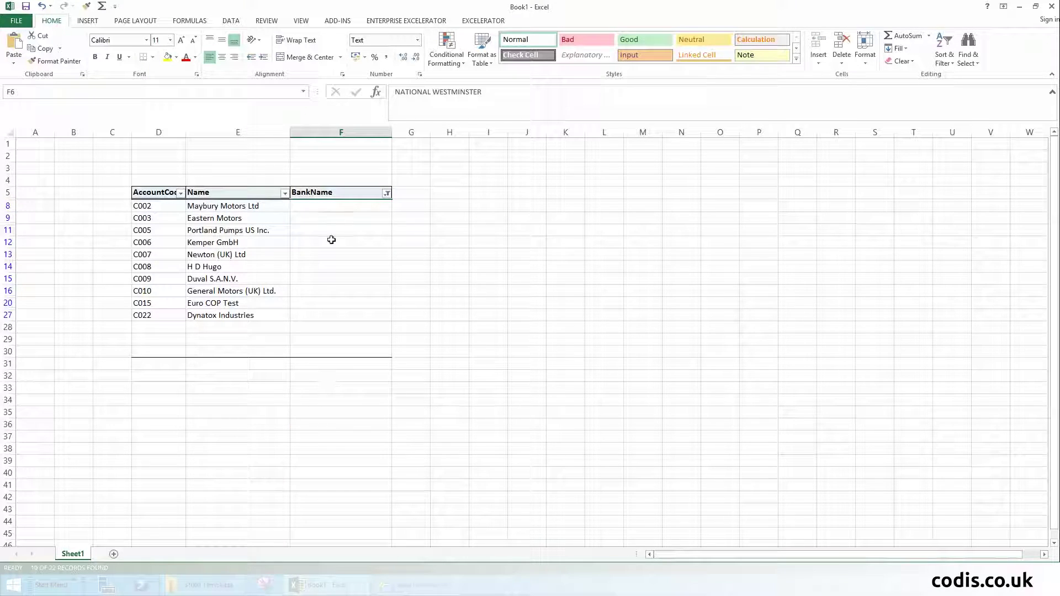
Step: Enter bank names Barclays, TSB, Santander, Lloyds, Barclays, Halifax and TSB for the first seven customers
click(322, 205)
text(Barclays)
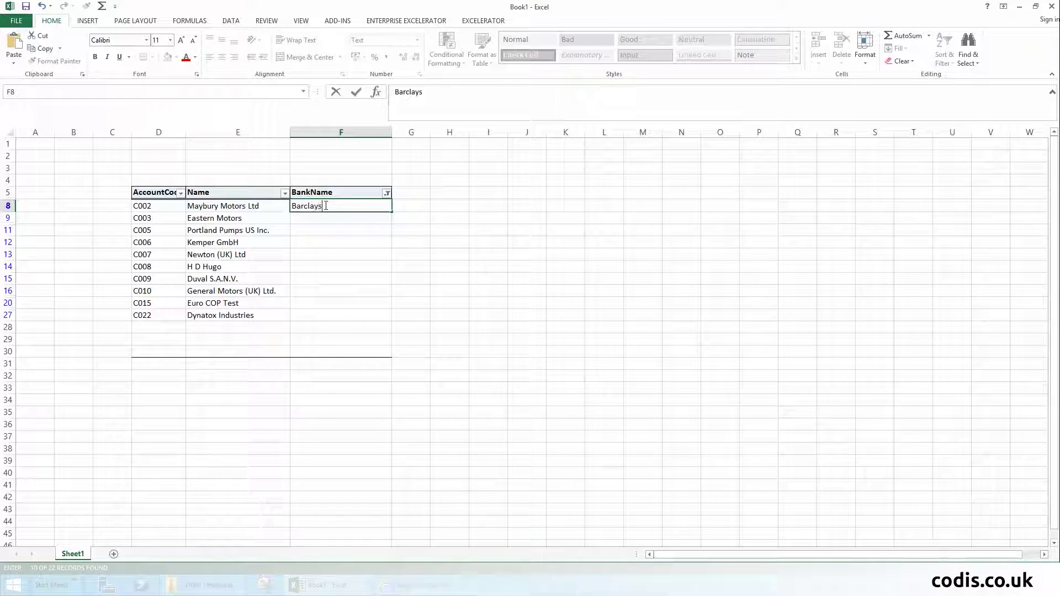
key(Return)
text(TSB)
key(Return)
text(Santander)
key(Return)
text(Llo)
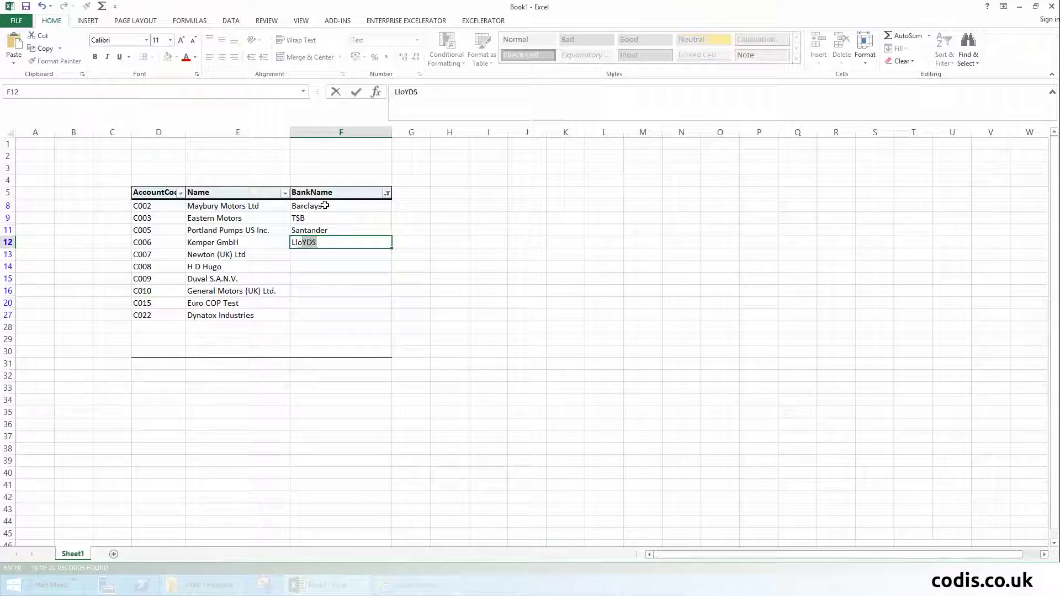
text(yds)
key(Return)
text(Barclays)
key(Return)
text(Halifax)
key(Return)
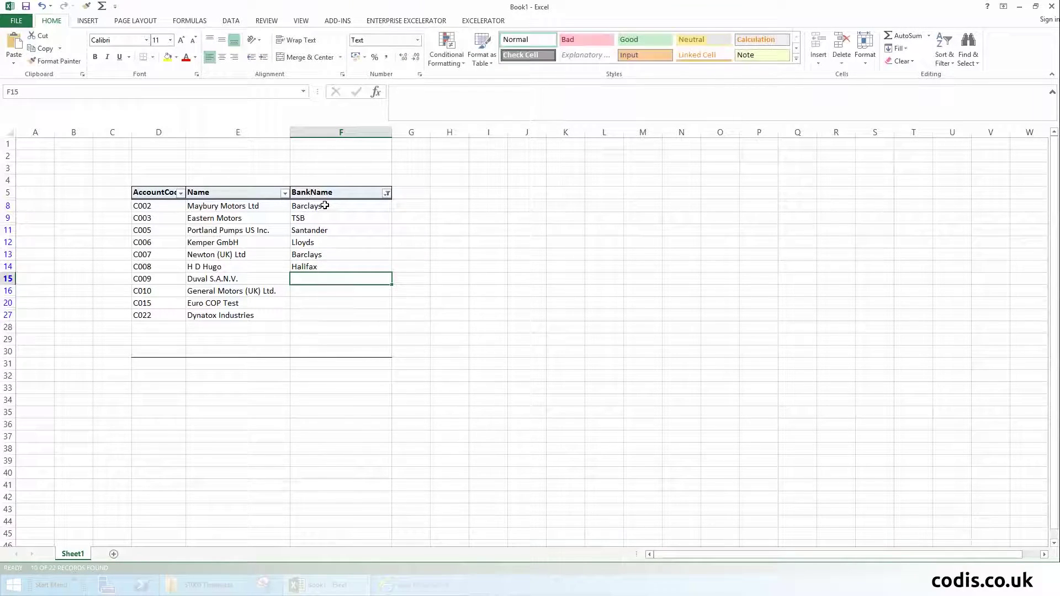
text(TSB)
key(ctrl+Return)
Step: Fill TSB down to the remaining customers and save the changes to the Demo company
drag(391, 284, 387, 320)
click(372, 386)
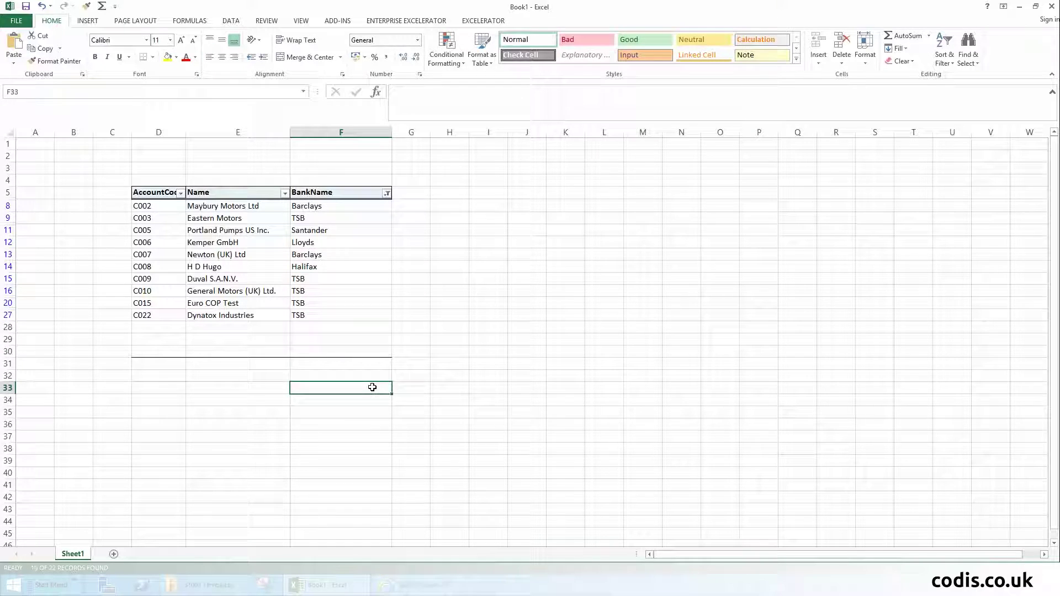
click(480, 21)
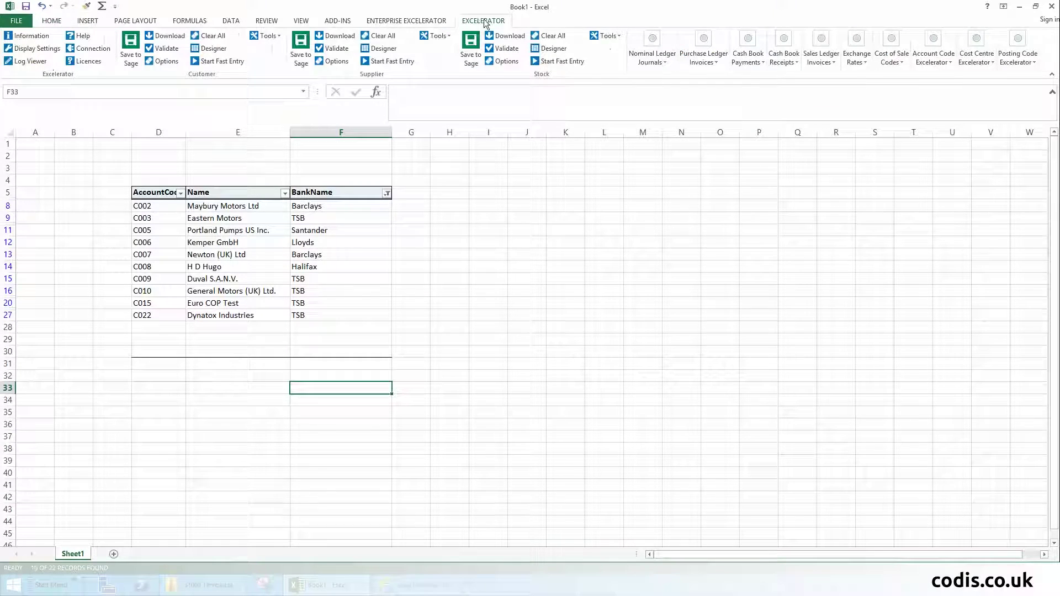
click(133, 58)
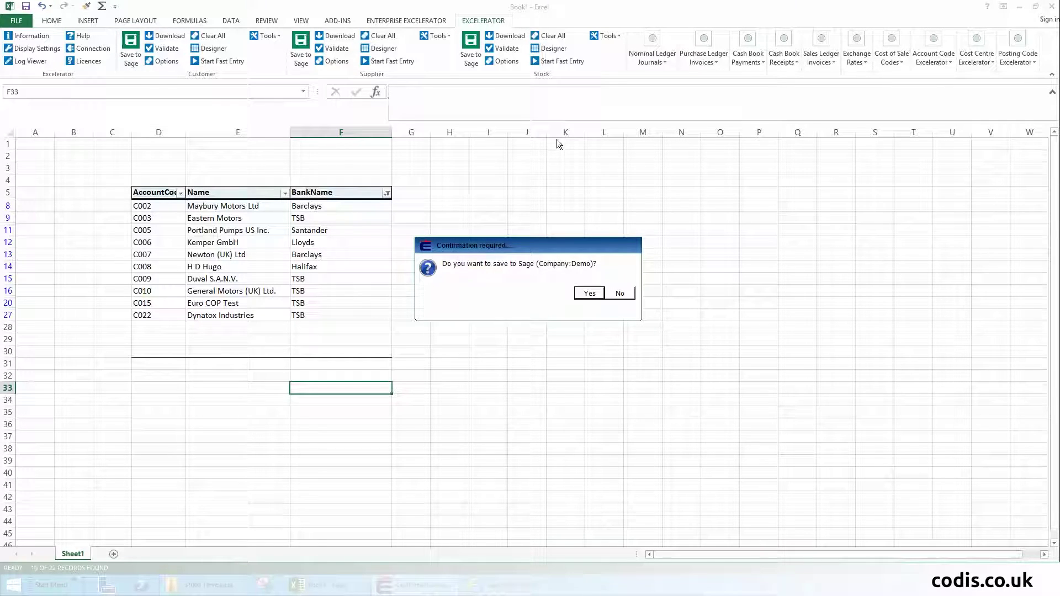
click(588, 294)
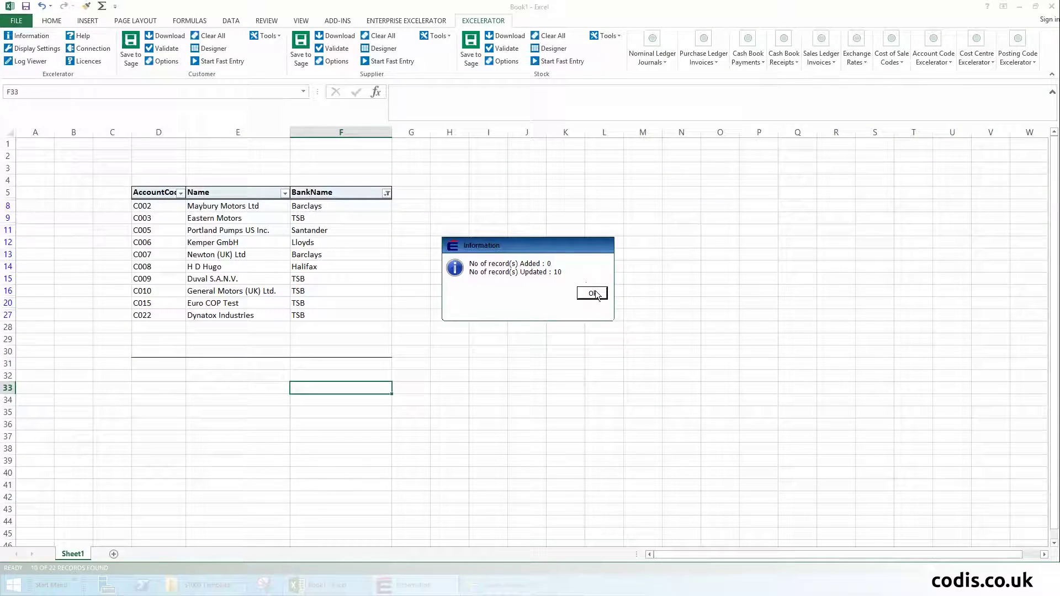
Step: Open customer C022's Sage record and view its bank details page showing TSB
click(592, 294)
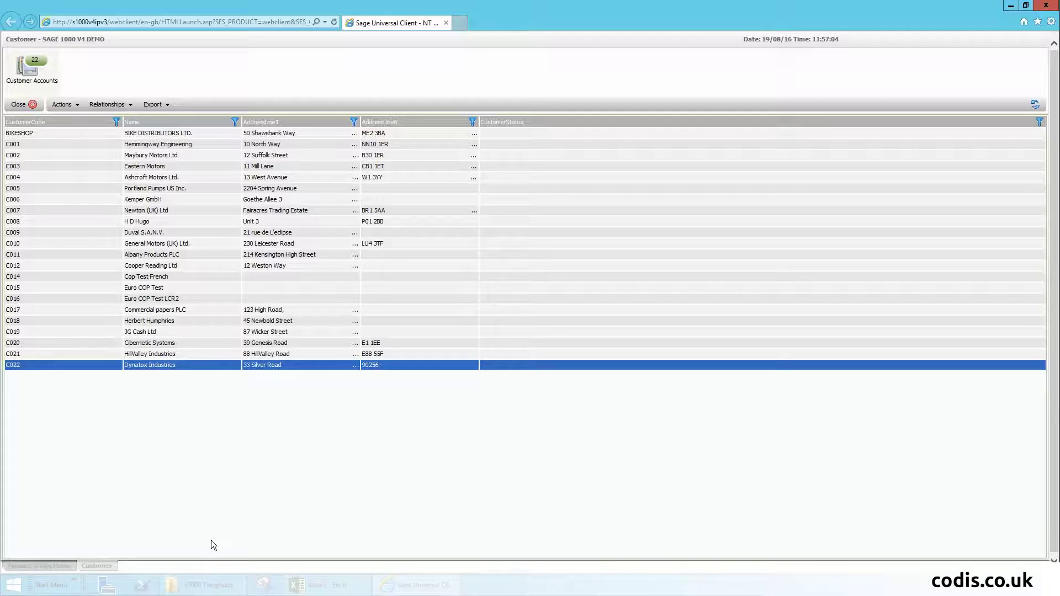
click(77, 104)
click(81, 119)
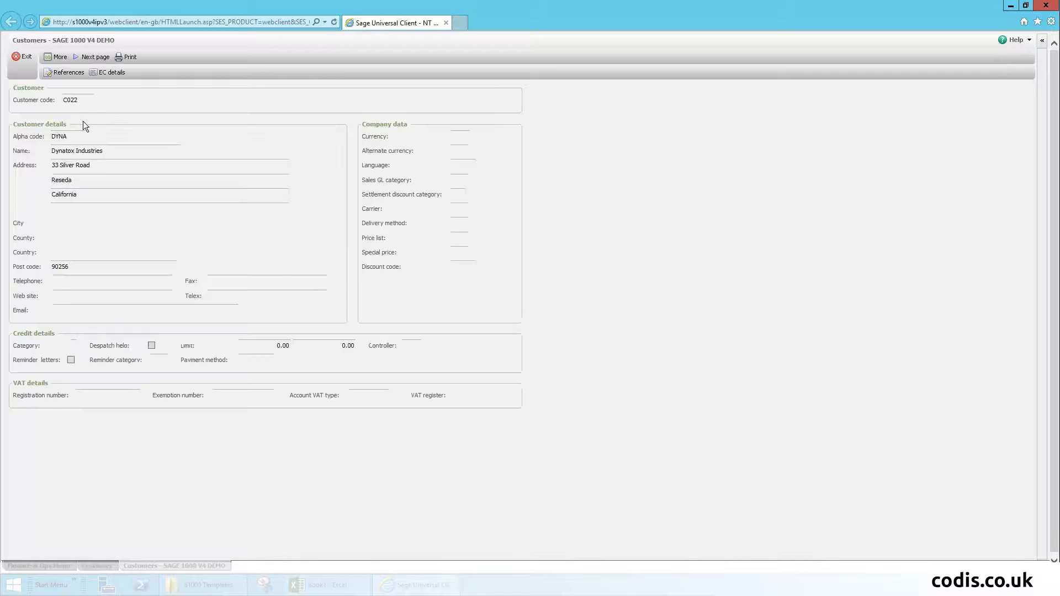
click(91, 57)
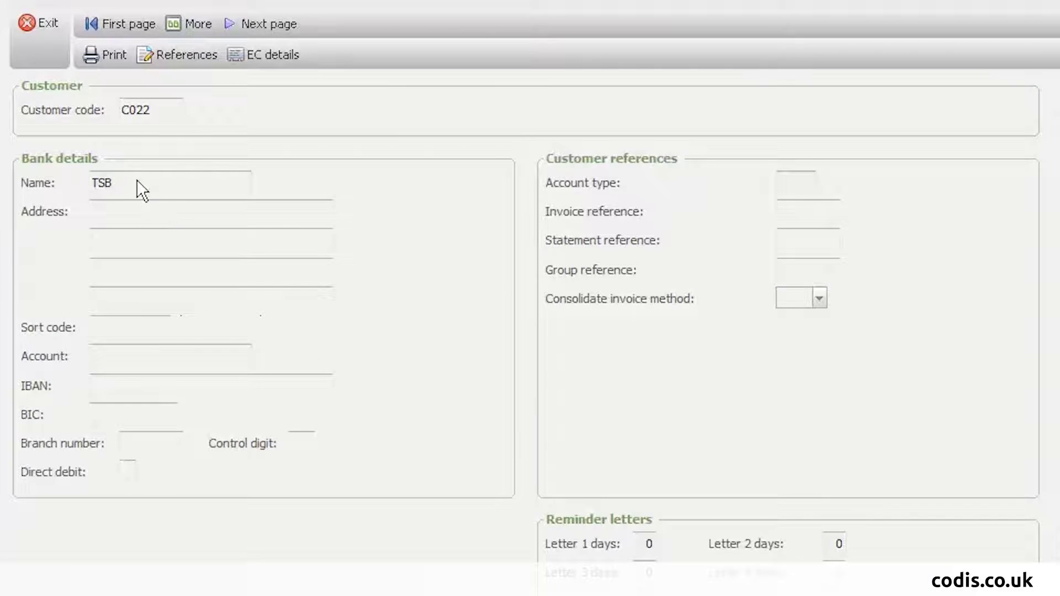